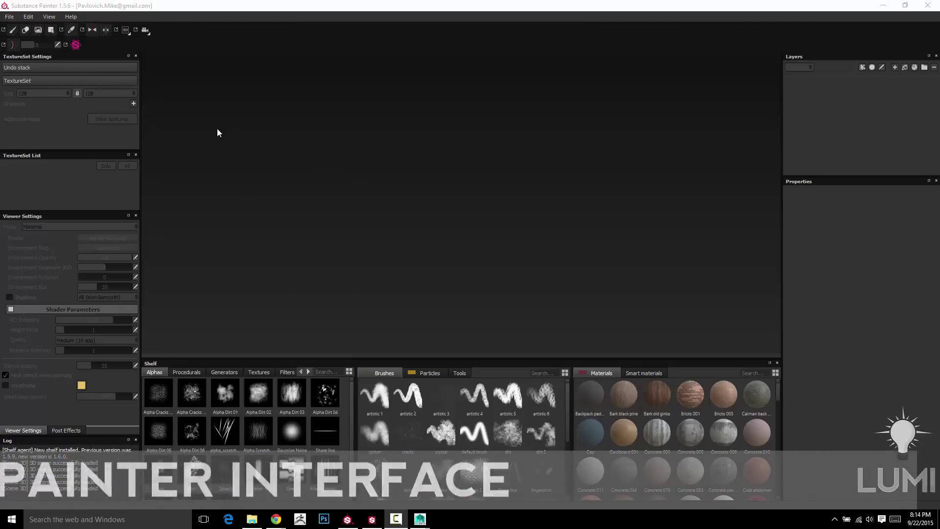
# Browse the samples folder via Open Sample without opening a project, then reopen the File menu.
pyautogui.click(10, 17)
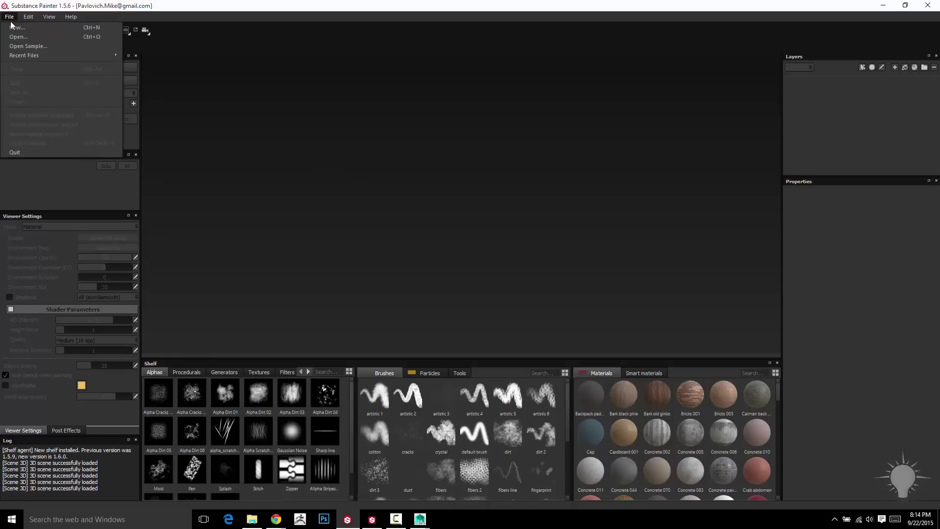
pyautogui.click(30, 47)
pyautogui.click(181, 35)
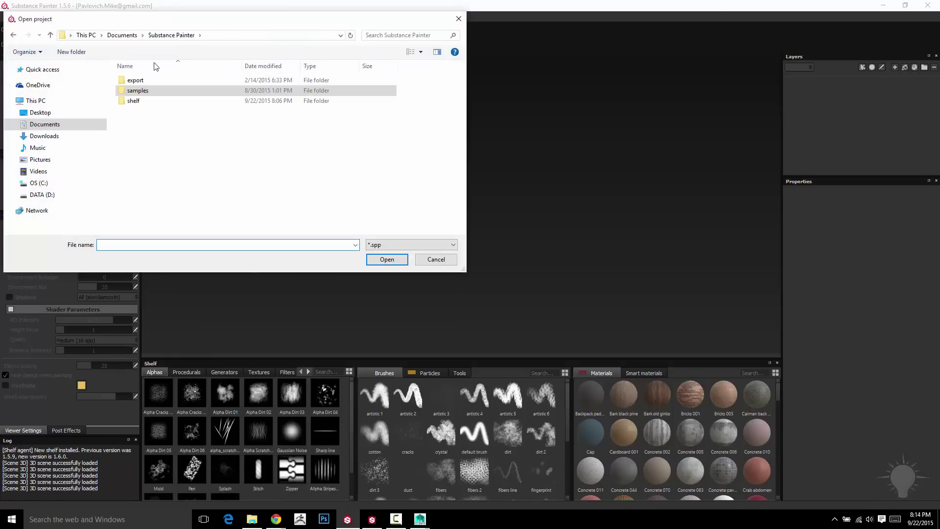
pyautogui.doubleClick(151, 92)
pyautogui.click(436, 260)
pyautogui.click(10, 17)
# Start a new project using Helmet.obj from the GDC_FemalePainterDemo helmet folder as the mesh.
pyautogui.click(17, 25)
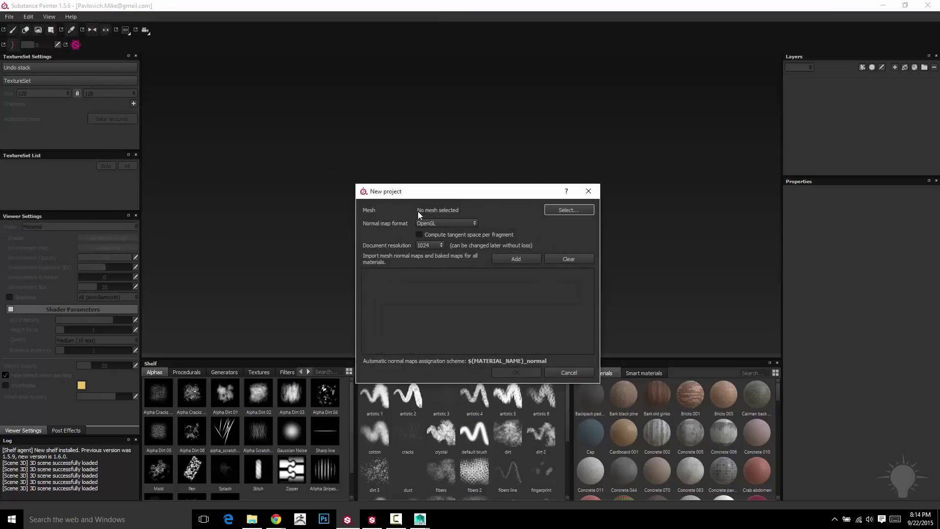
pyautogui.click(570, 210)
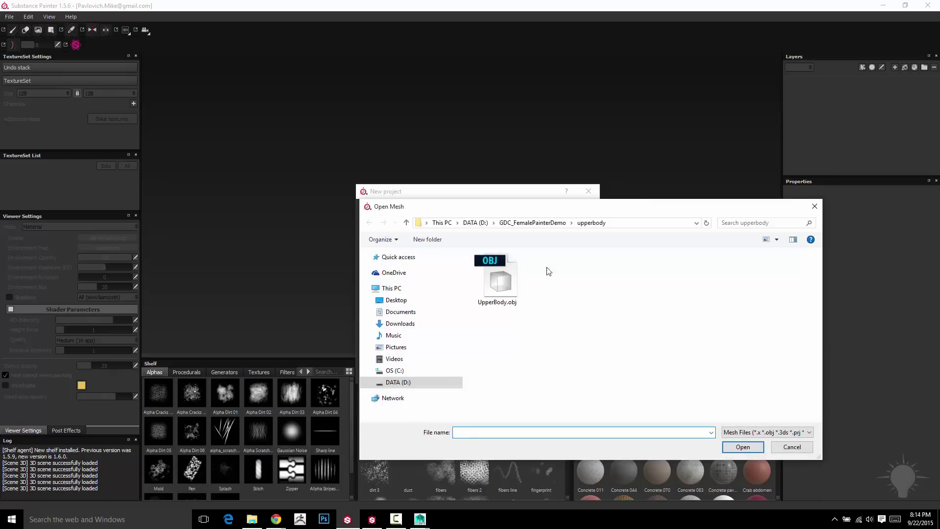
pyautogui.click(541, 226)
pyautogui.doubleClick(504, 311)
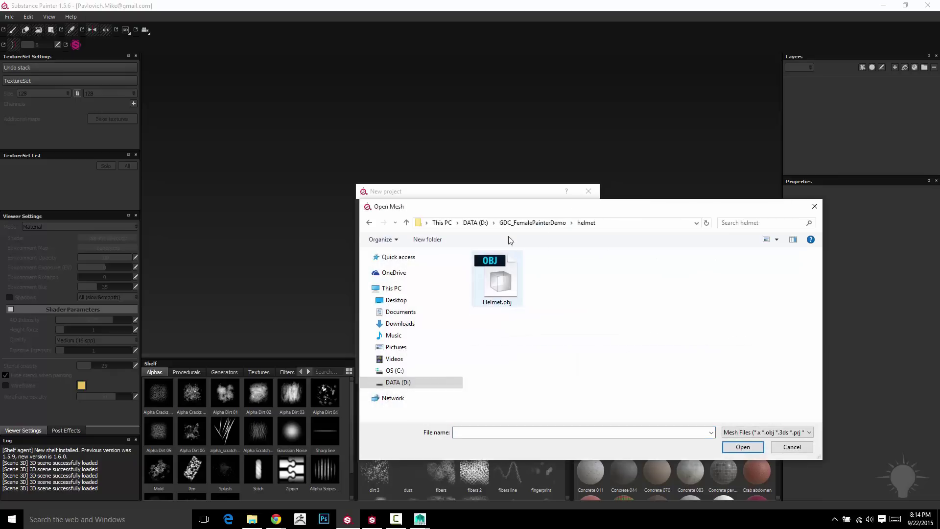
pyautogui.doubleClick(507, 284)
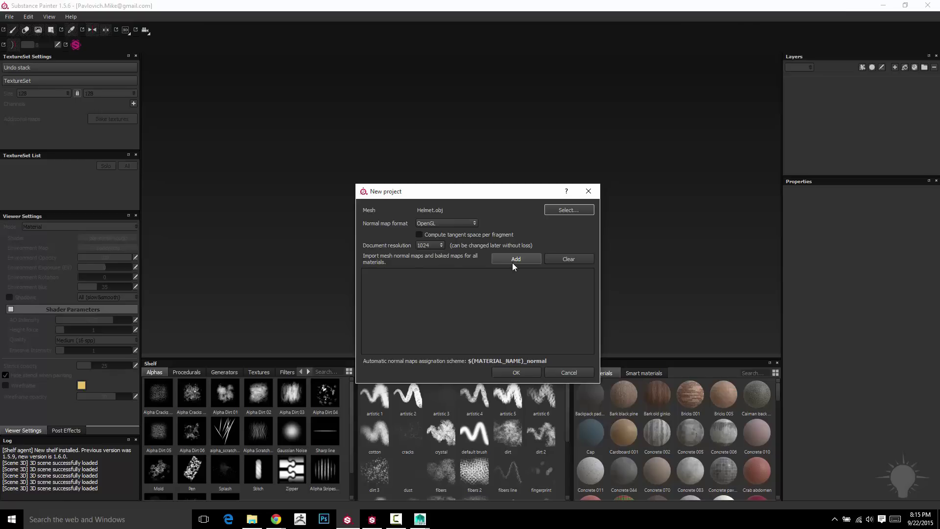
# Add the six HelmetSG baked TGA maps and create the project.
pyautogui.click(512, 263)
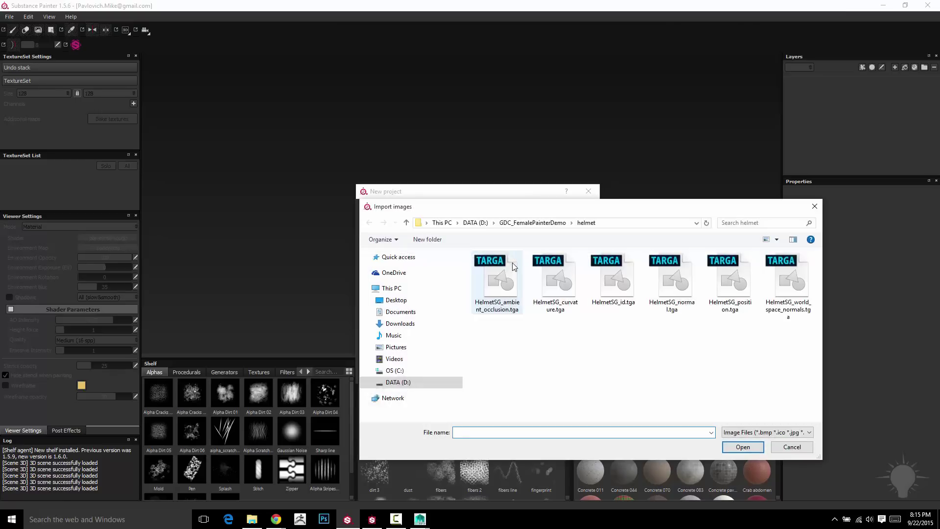
pyautogui.click(509, 275)
pyautogui.keyDown('shift'); pyautogui.click(803, 290); pyautogui.keyUp('shift')
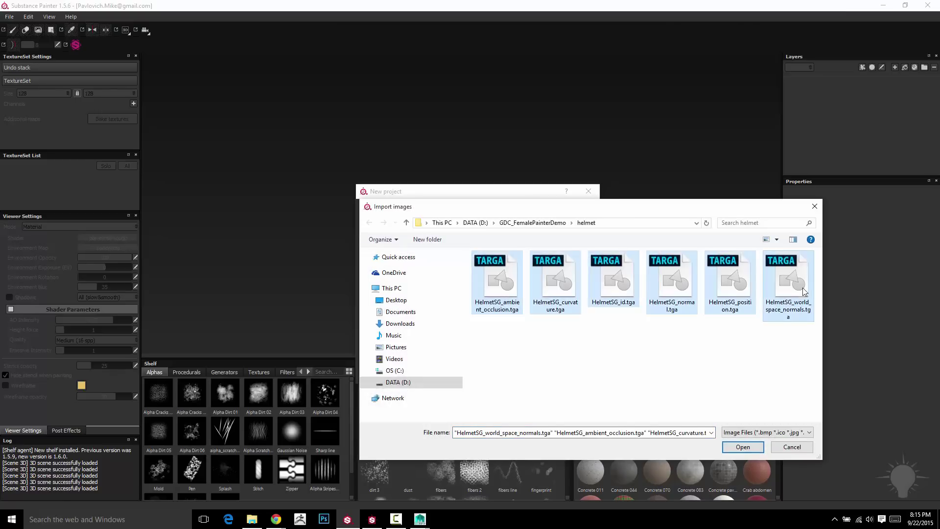
pyautogui.click(740, 448)
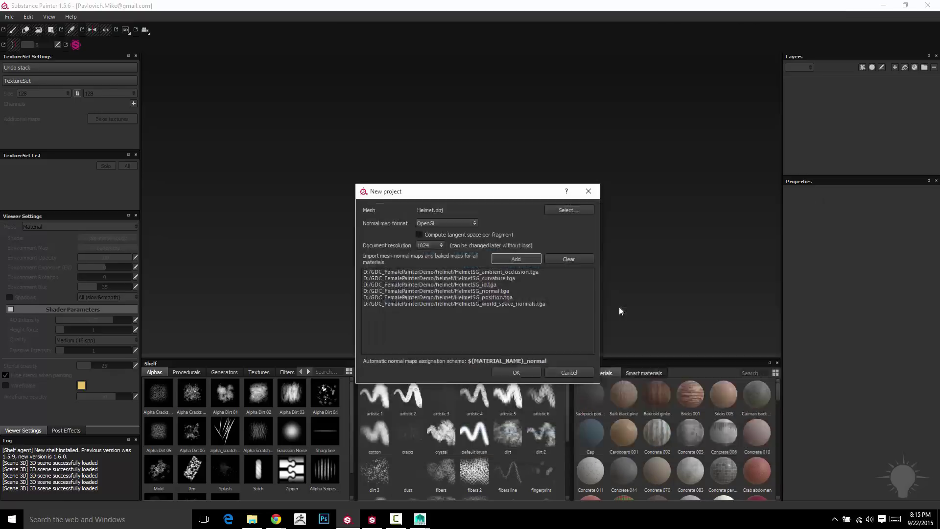
pyautogui.click(516, 373)
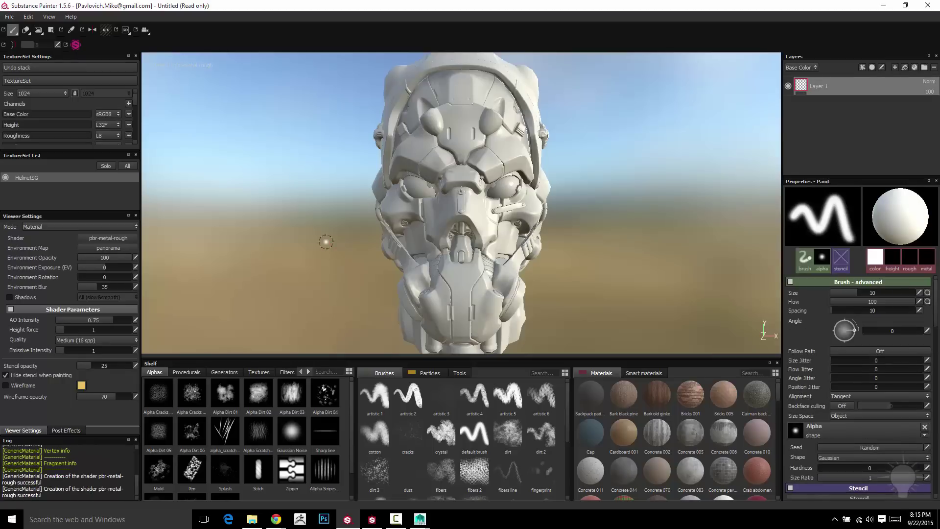
# Orbit the helmet, scroll TextureSet Settings to the baked map slots, then switch to the helmet folder in File Explorer.
pyautogui.keyDown('alt'); pyautogui.moveTo(578, 219); pyautogui.dragTo(634, 217); pyautogui.keyUp('alt')
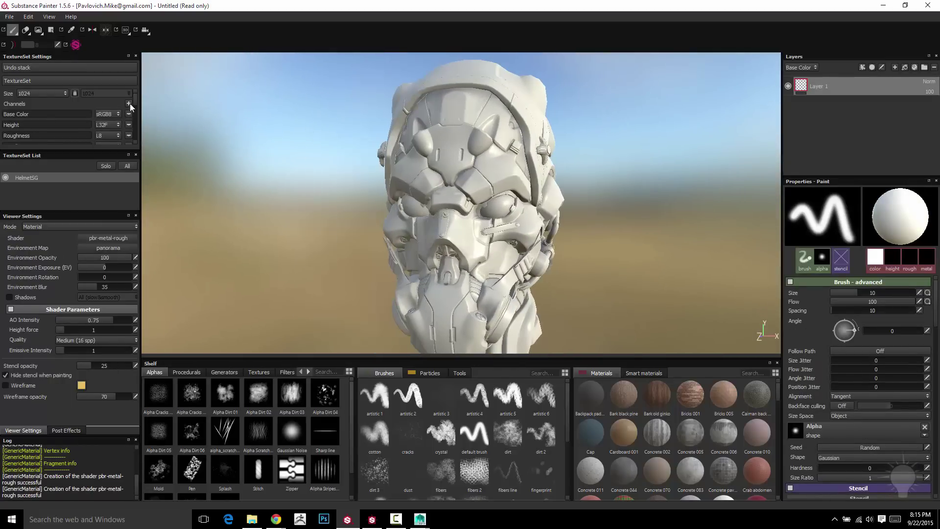
pyautogui.scroll(-5, 135, 103)
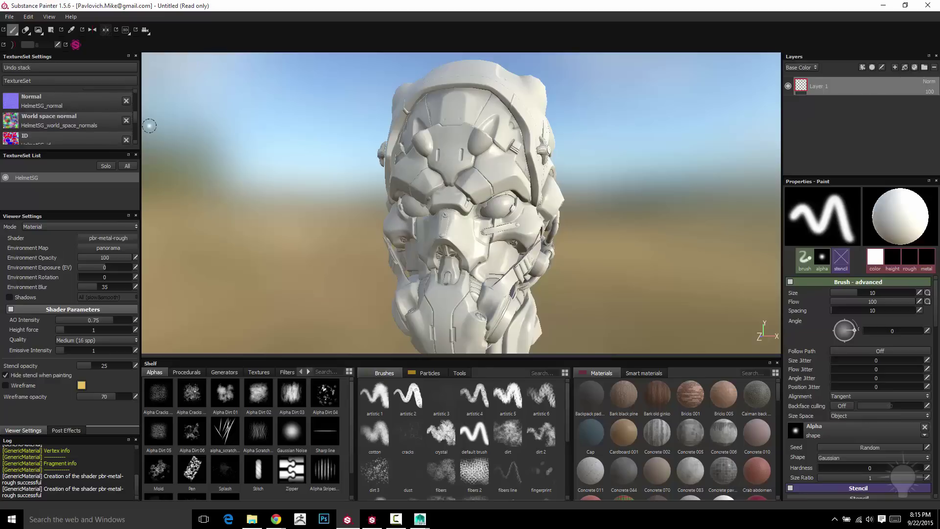
pyautogui.click(396, 518)
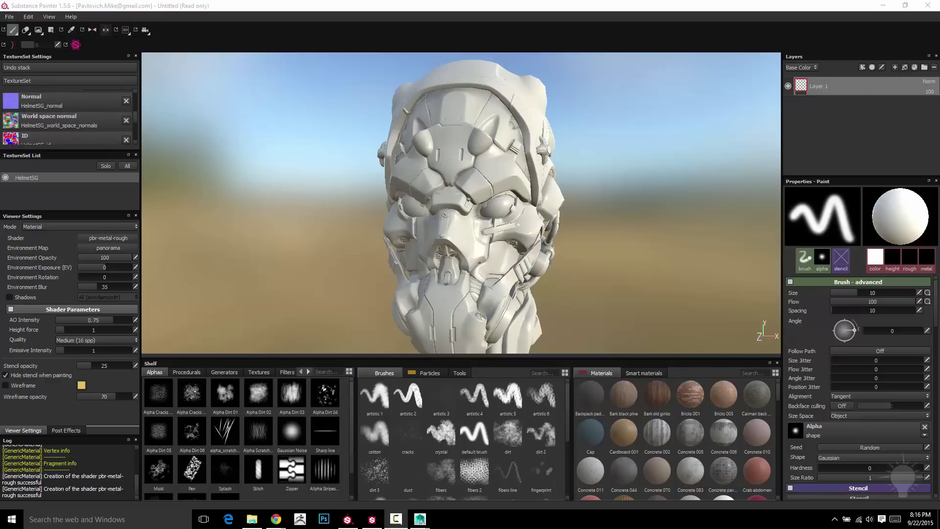
pyautogui.click(252, 518)
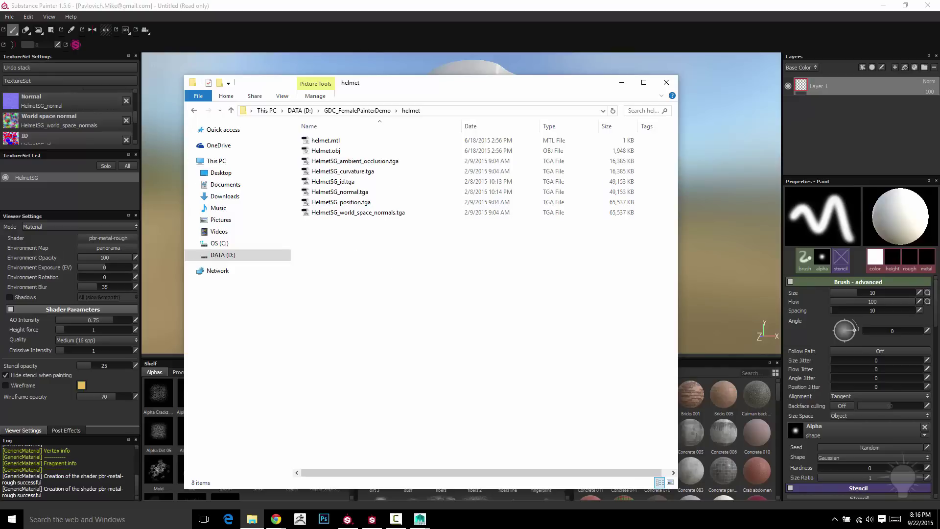
# Place the Gmail draft and helmet folder side by side, select the map name list, then minimise the draft.
pyautogui.click(276, 519)
pyautogui.moveTo(302, 129); pyautogui.dragTo(199, 68)
pyautogui.moveTo(395, 93); pyautogui.dragTo(535, 74)
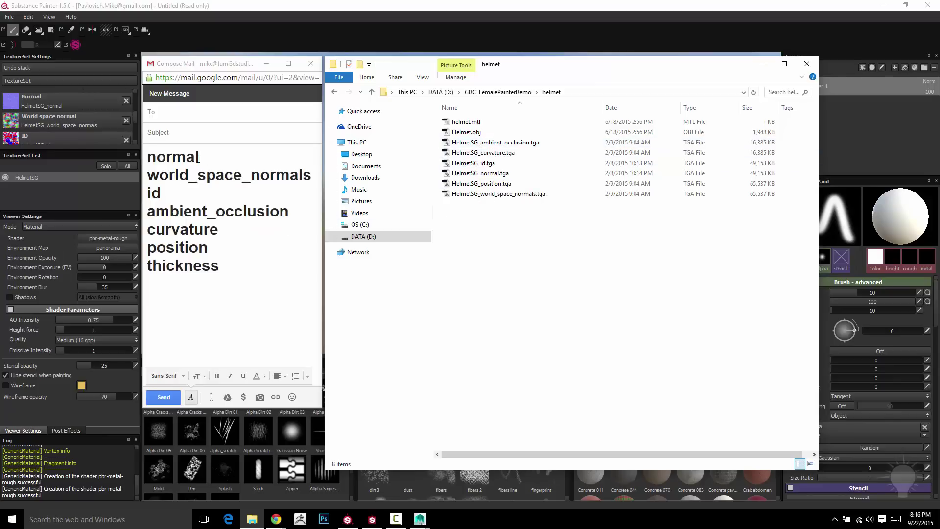
pyautogui.moveTo(152, 157); pyautogui.dragTo(258, 277)
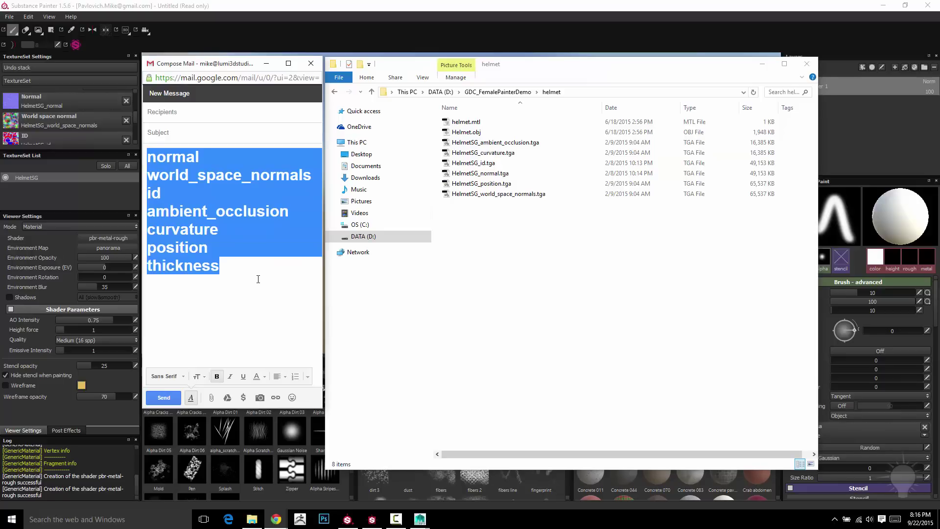
pyautogui.click(267, 64)
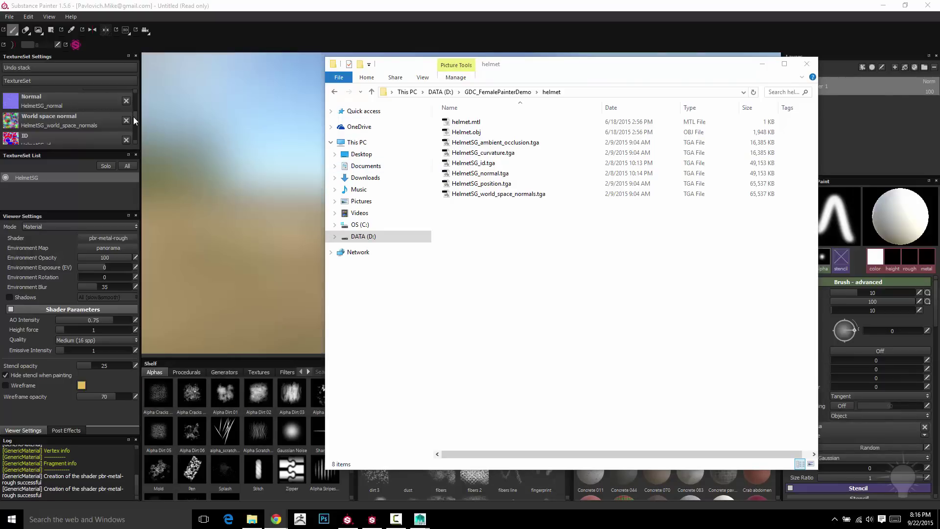
# Show the HelmetSG textures on the shelf, clear the Normal slot, and reassign HelmetSG_normal to it.
pyautogui.click(762, 63)
pyautogui.click(259, 373)
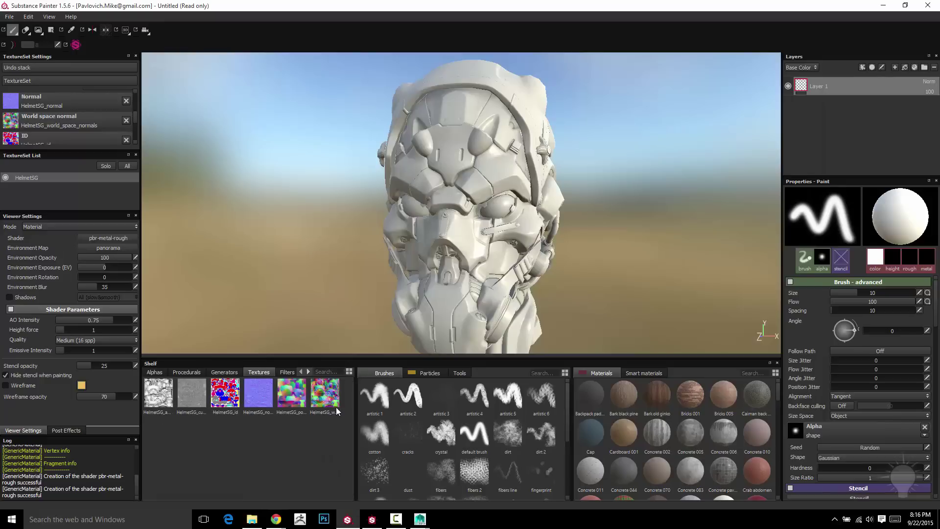
pyautogui.click(49, 101)
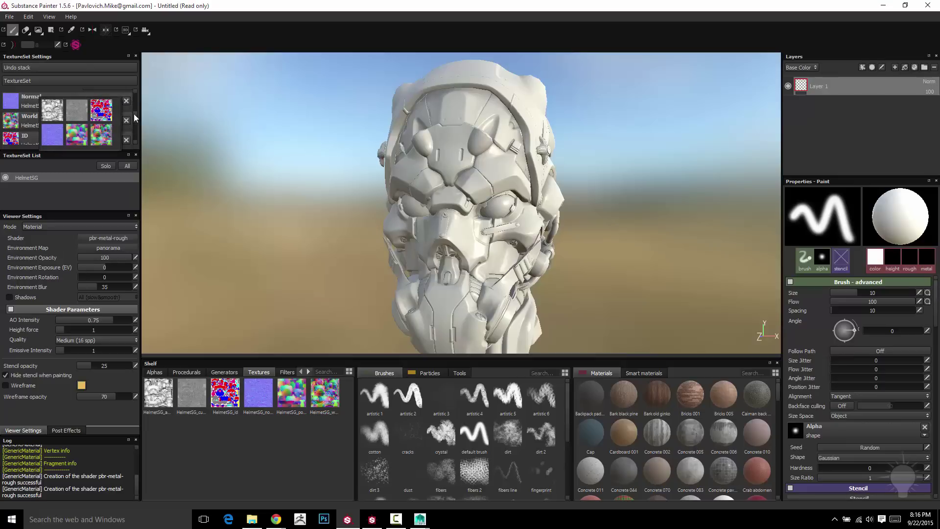
pyautogui.click(128, 101)
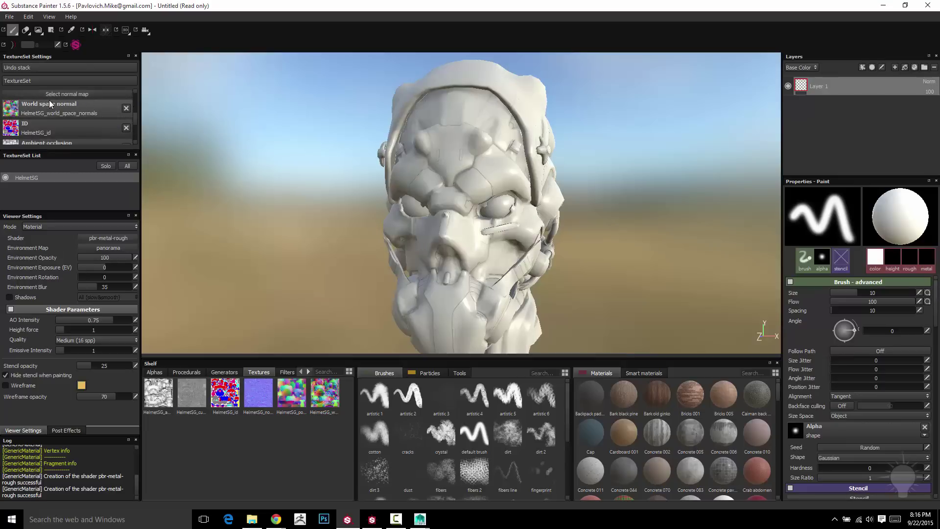
pyautogui.click(83, 94)
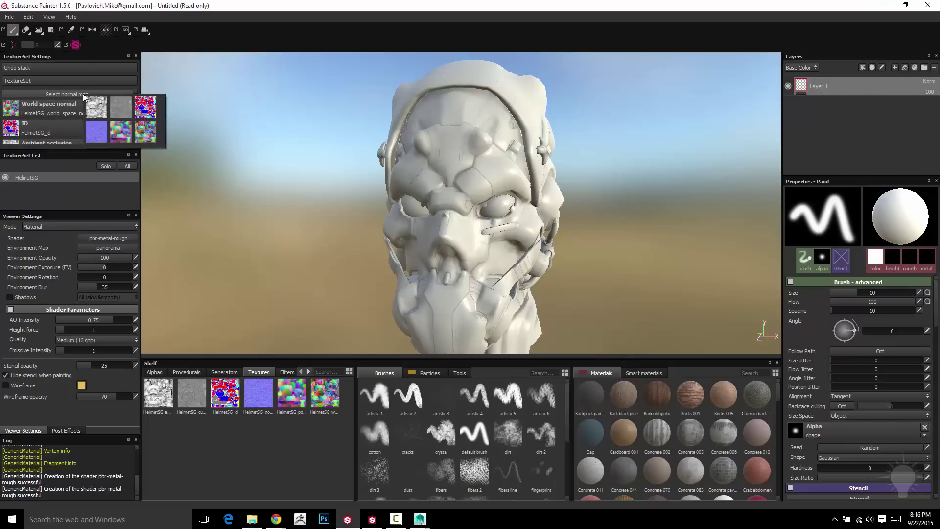
pyautogui.click(97, 132)
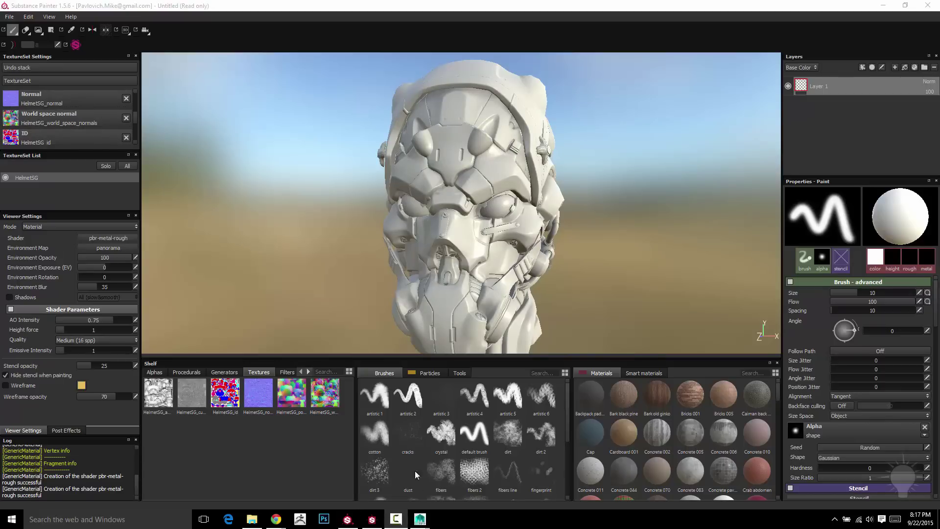
# In Maya, select the helmet and view its transform, shape and HelmetMat attribute tabs.
pyautogui.moveTo(421, 518)
pyautogui.click(463, 497)
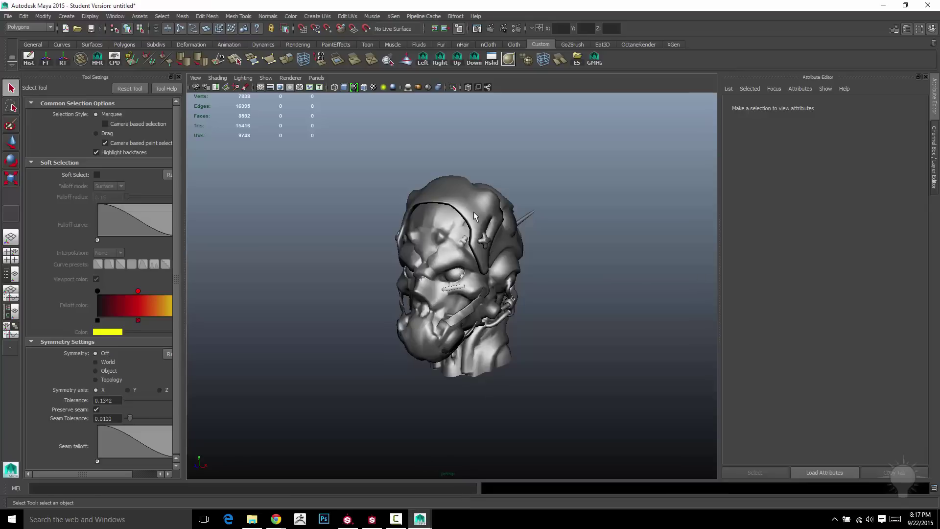
pyautogui.click(460, 231)
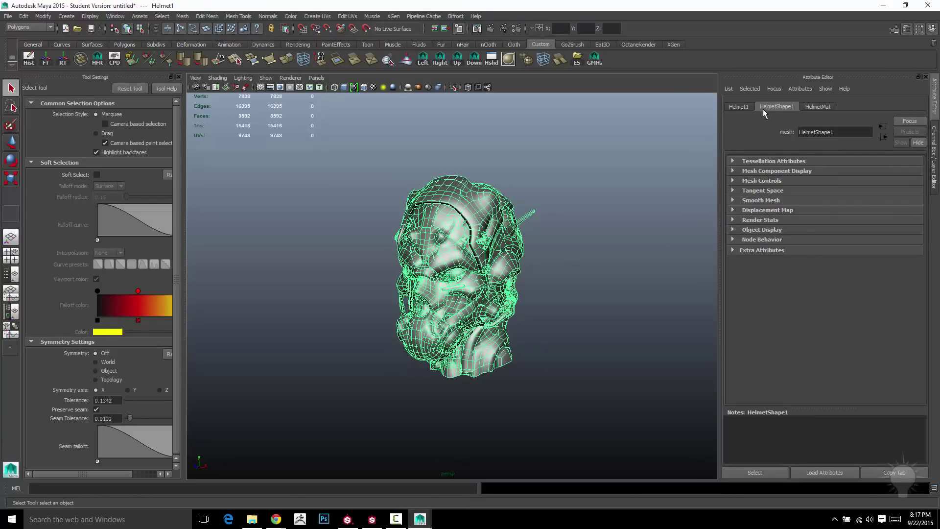
pyautogui.click(740, 107)
pyautogui.click(759, 107)
pyautogui.click(820, 107)
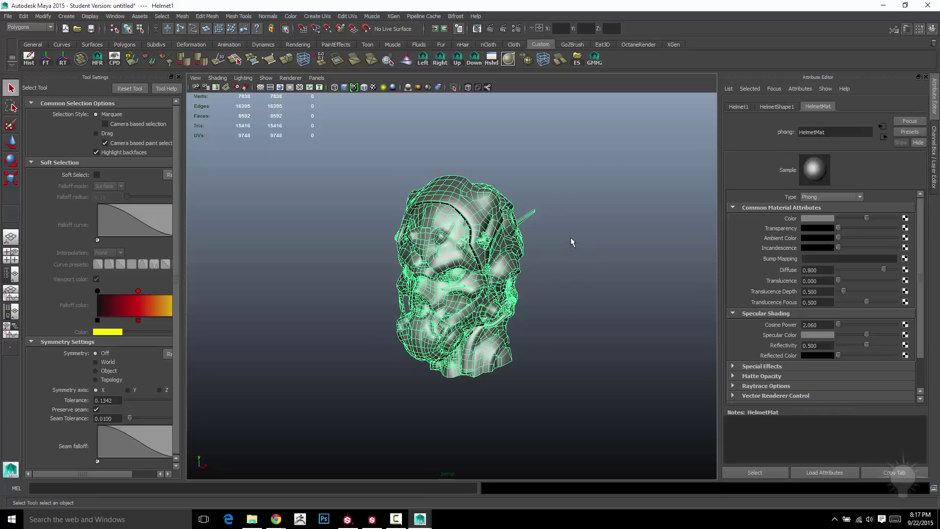
# Check the HelmetMat material and HelmetSG shading group names, then deselect the helmet.
pyautogui.keyDown('alt'); pyautogui.moveTo(565, 177); pyautogui.dragTo(603, 178); pyautogui.keyUp('alt')
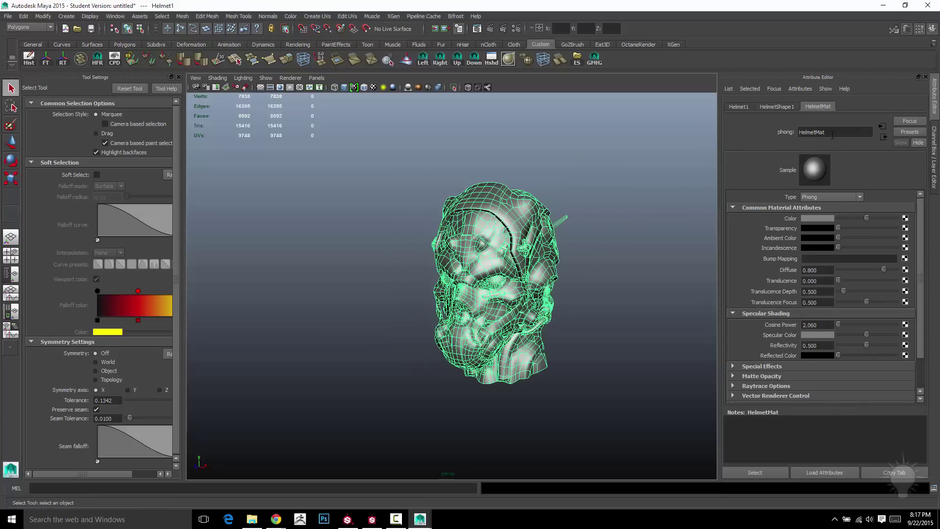
pyautogui.doubleClick(812, 132)
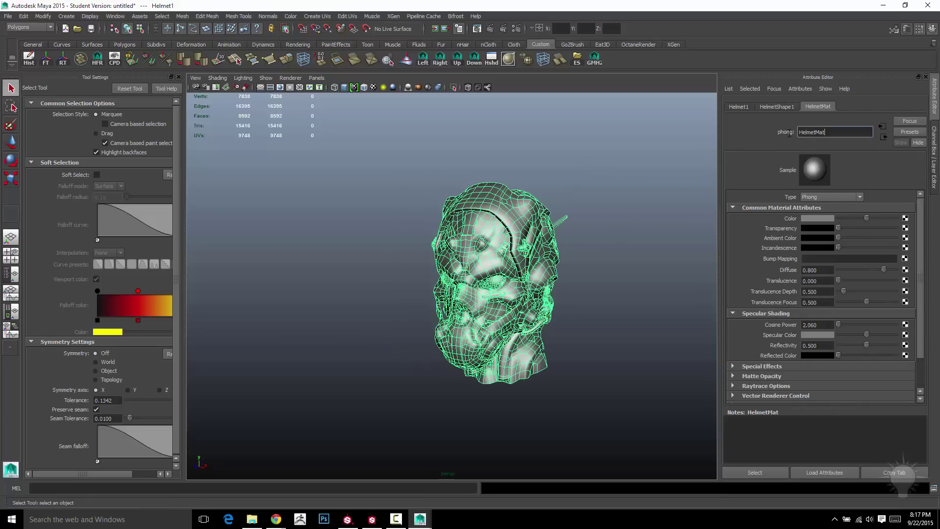
pyautogui.click(884, 138)
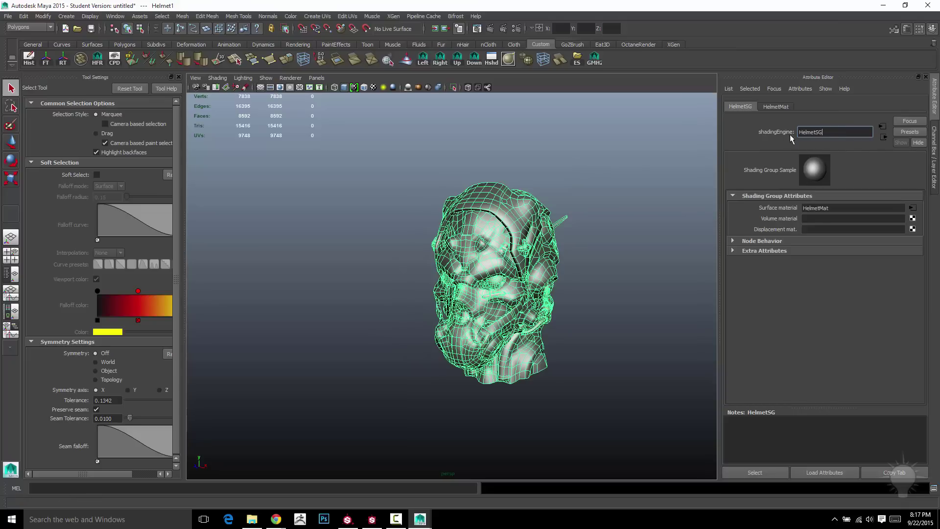
pyautogui.moveTo(824, 132); pyautogui.dragTo(808, 133)
pyautogui.click(602, 189)
# Open Hypershade, select the objects using HelmetMat, and show HelmetMat's attributes.
pyautogui.press('space')
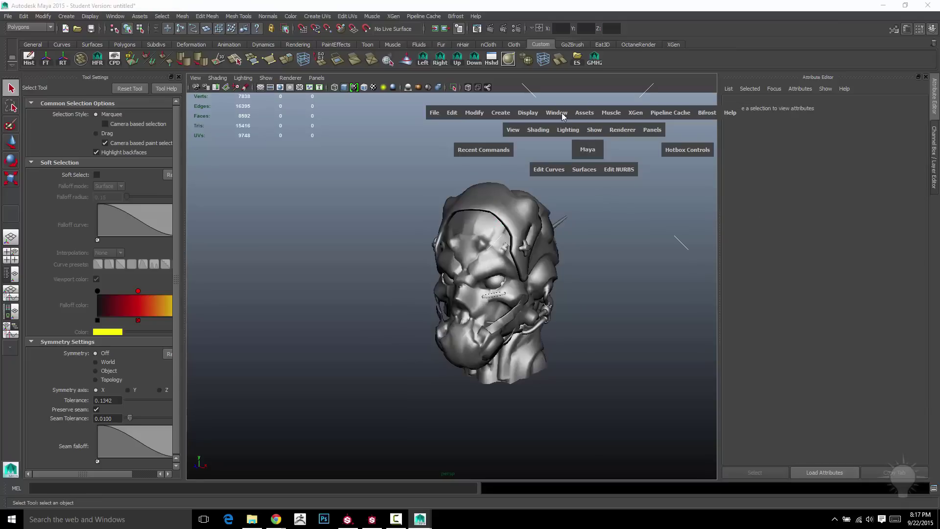
pyautogui.moveTo(563, 115); pyautogui.dragTo(693, 153)
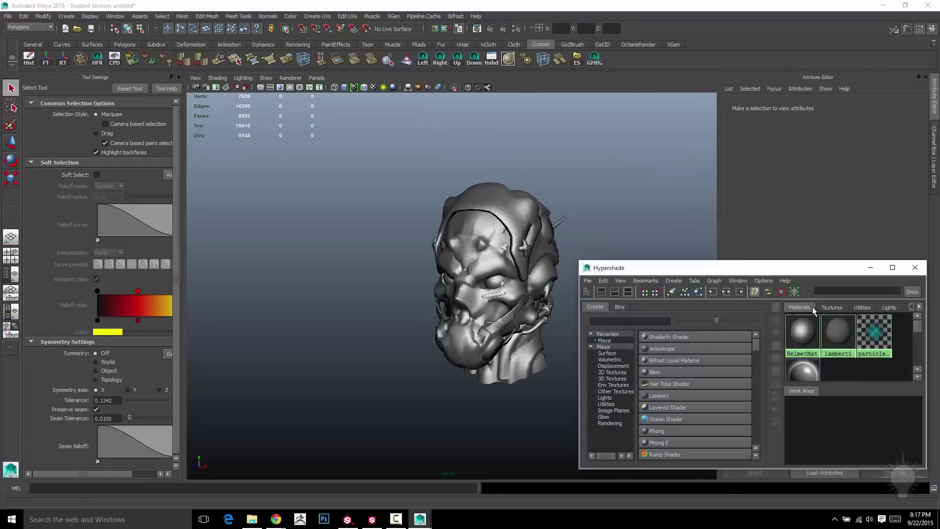
pyautogui.moveTo(802, 336); pyautogui.dragTo(770, 355, button='right')
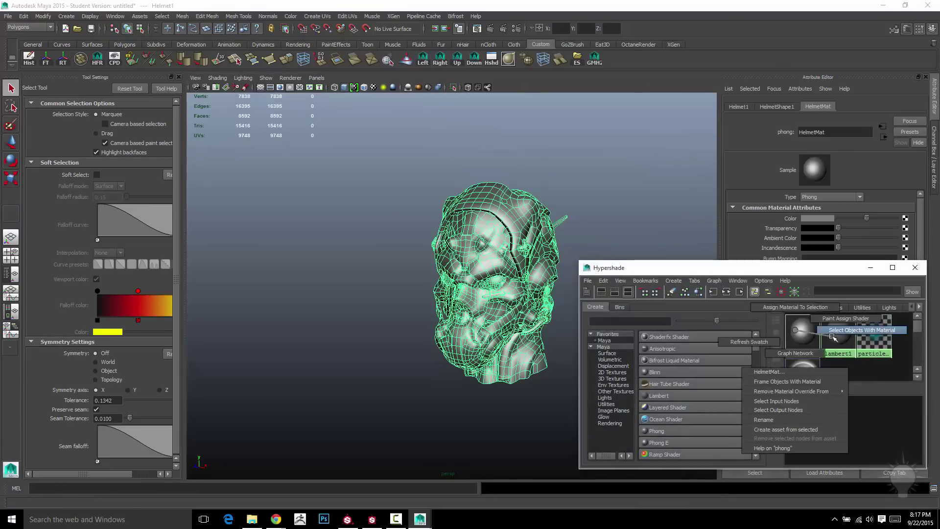
pyautogui.click(832, 337)
pyautogui.click(808, 337)
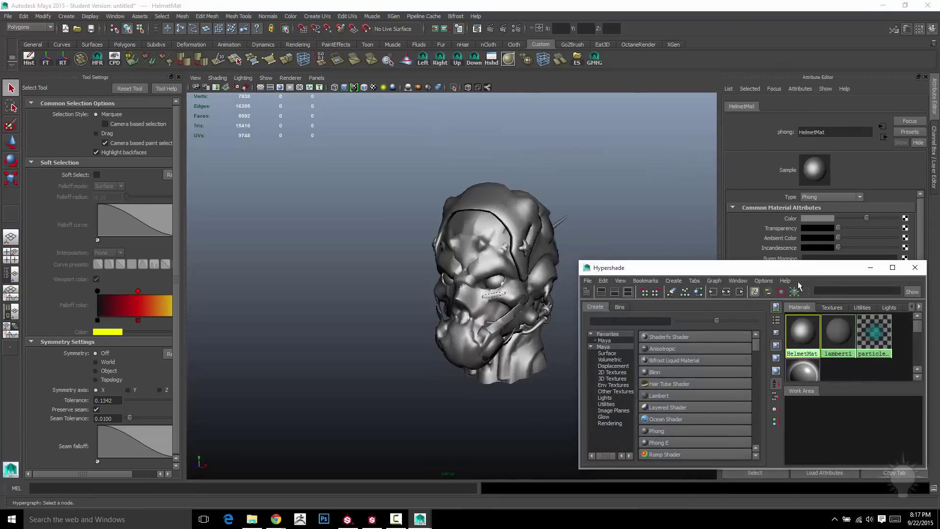
# Show the HelmetSG shading group's attributes, then close Hypershade.
pyautogui.moveTo(686, 268); pyautogui.dragTo(367, 377)
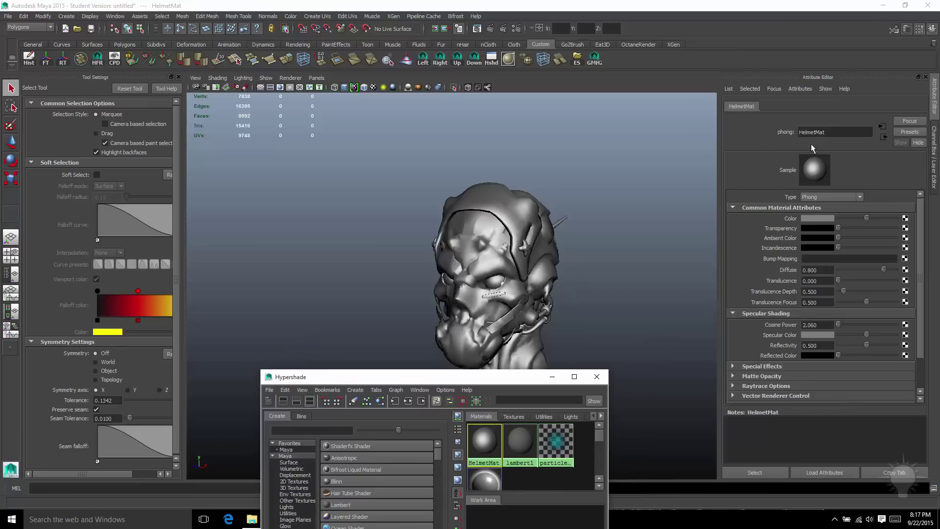
pyautogui.click(884, 138)
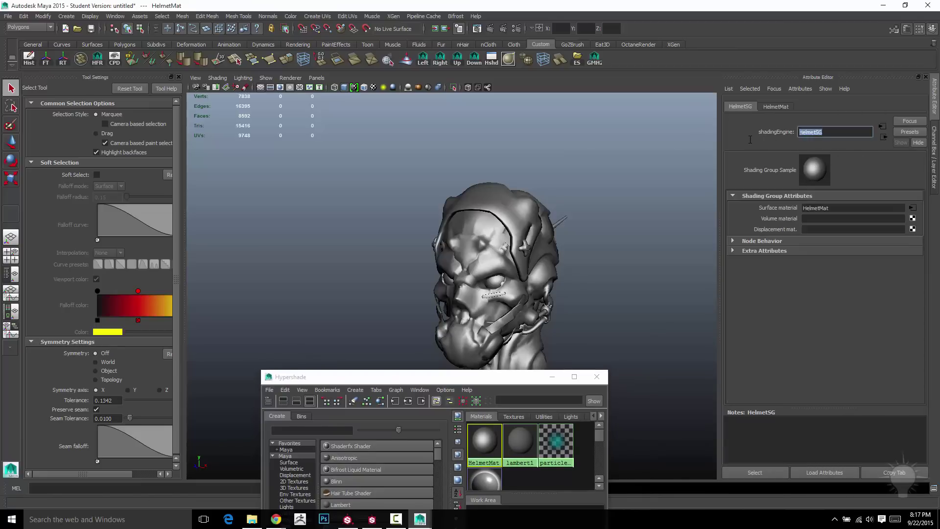
pyautogui.moveTo(522, 377); pyautogui.dragTo(487, 152)
pyautogui.click(568, 153)
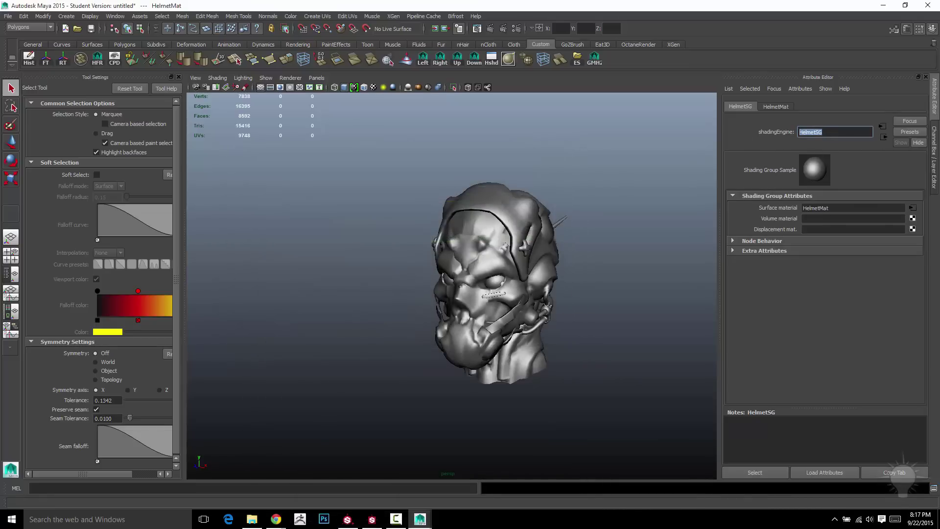
# Change the draft's first map name from 'normal' to 'HelmetSG_normal'.
pyautogui.click(276, 520)
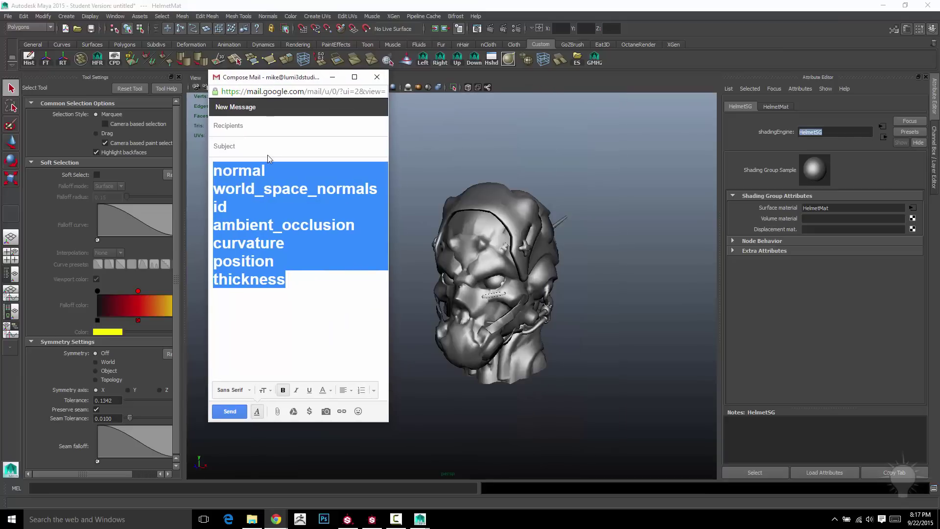
pyautogui.click(215, 168)
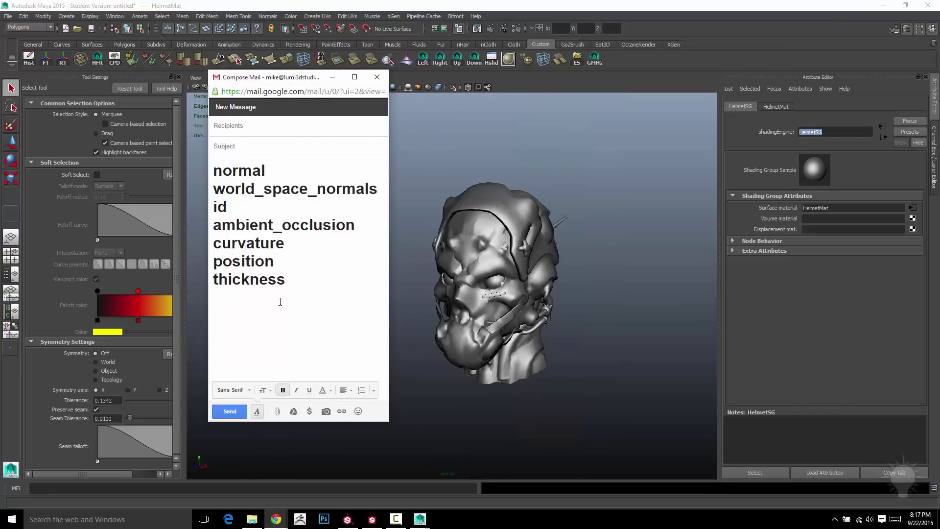
pyautogui.write('HelmetSG_')
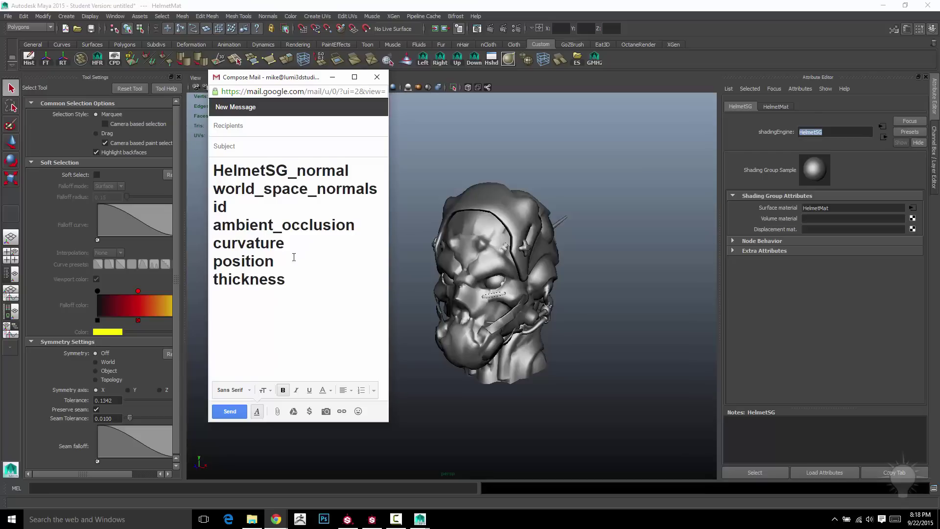
# Return to the helmet project in Substance Painter and review the assigned baked maps in TextureSet Settings.
pyautogui.click(333, 77)
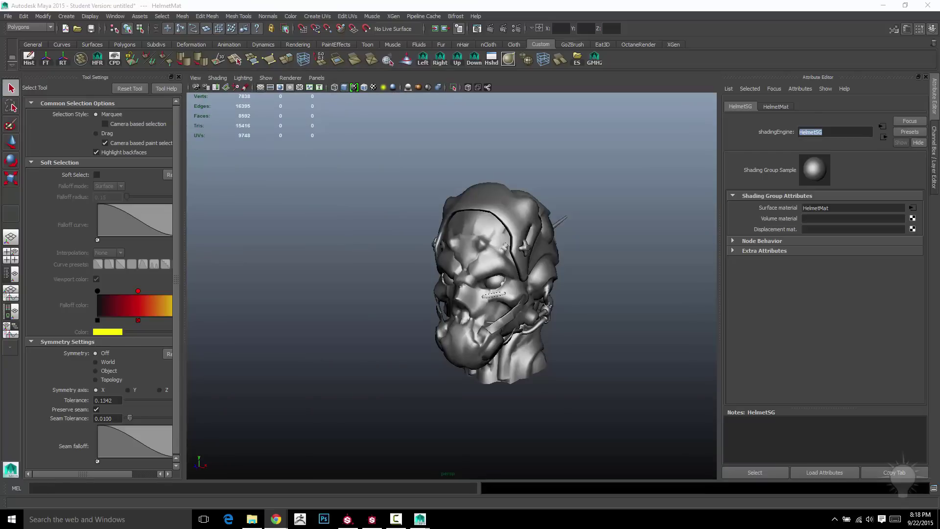
pyautogui.click(371, 520)
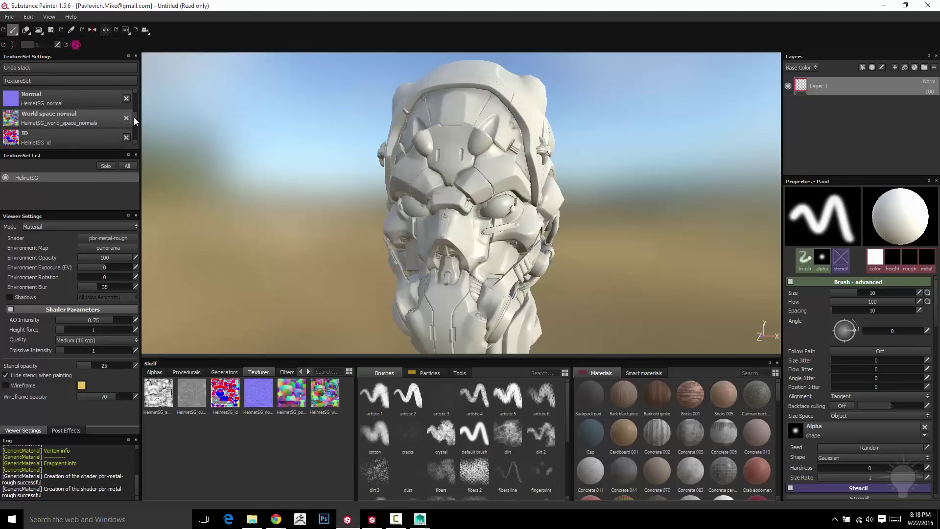
pyautogui.scroll(3, 135, 117)
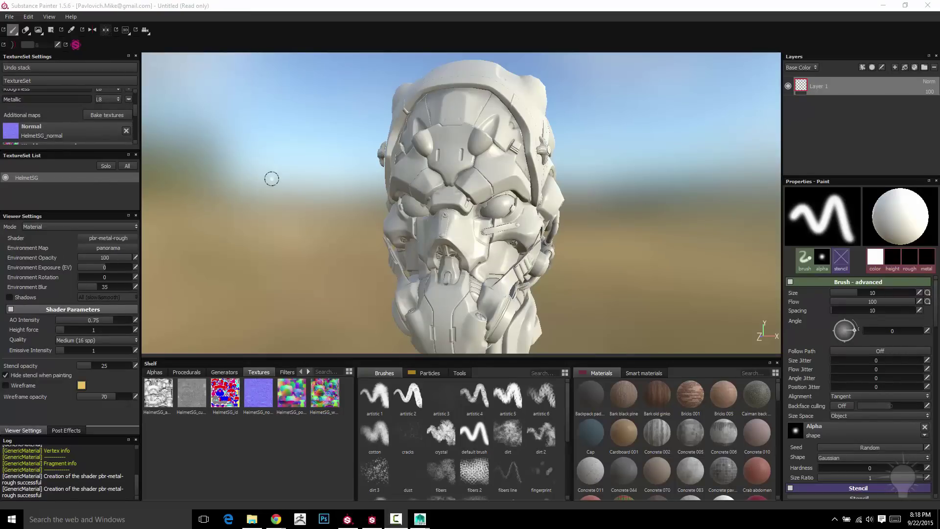
pyautogui.keyDown('alt'); pyautogui.moveTo(272, 179); pyautogui.dragTo(289, 208); pyautogui.keyUp('alt')
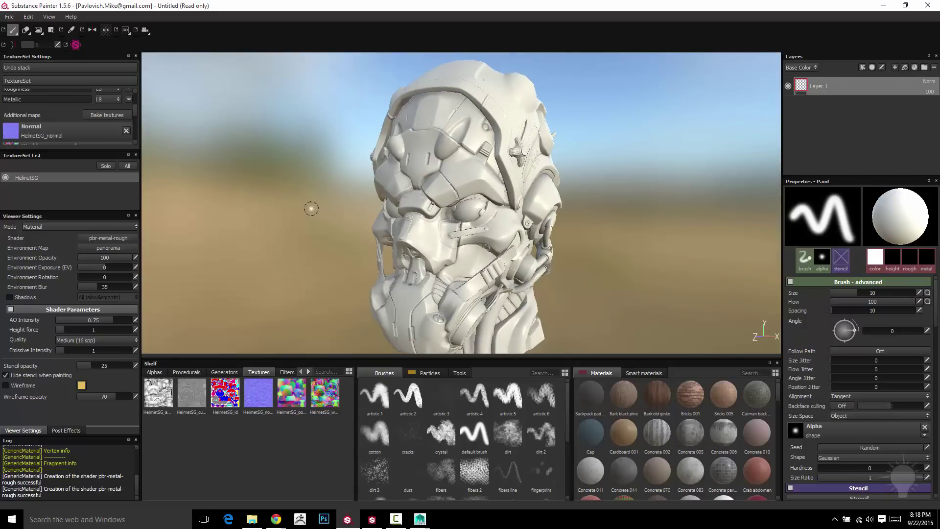
pyautogui.moveTo(137, 110); pyautogui.dragTo(137, 131)
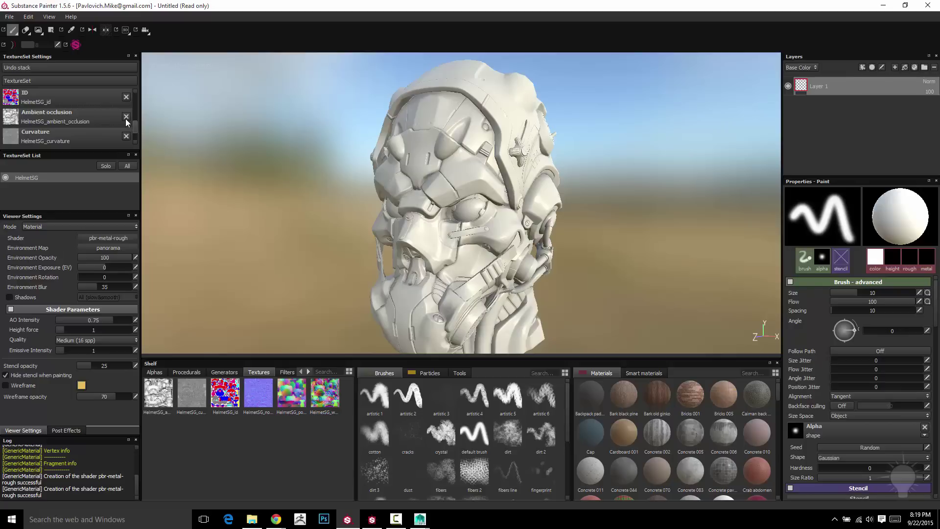
# Orbit the helmet and check the thickness map slot's choices without changing it.
pyautogui.keyDown('alt'); pyautogui.moveTo(566, 188); pyautogui.dragTo(583, 180); pyautogui.keyUp('alt')
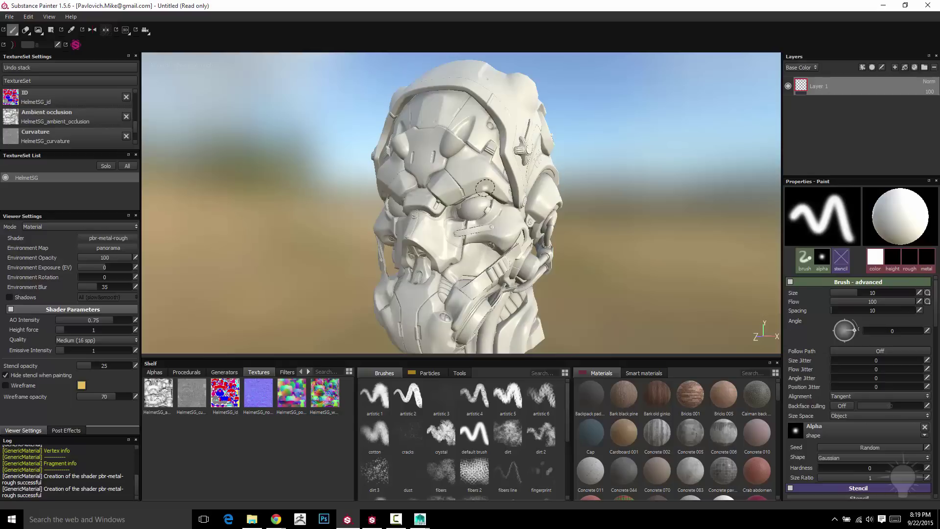
pyautogui.keyDown('alt'); pyautogui.moveTo(264, 195); pyautogui.dragTo(270, 190); pyautogui.keyUp('alt')
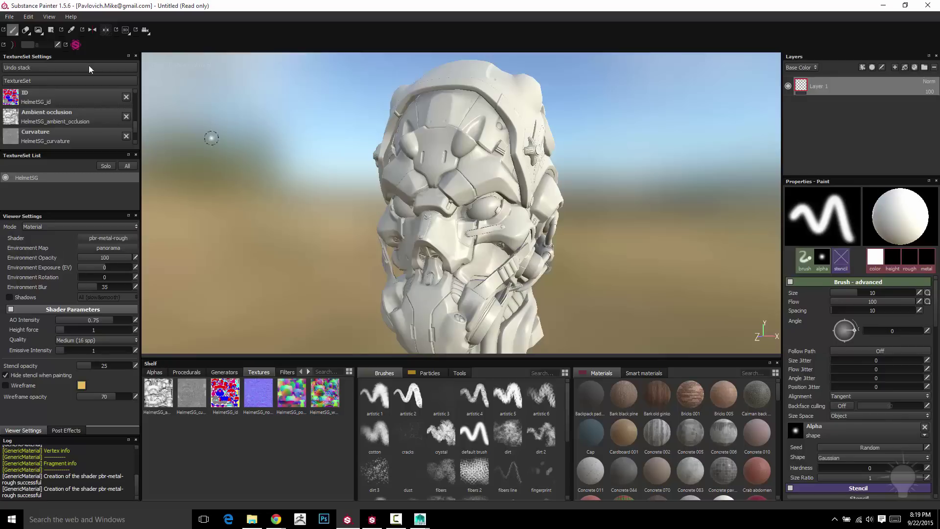
pyautogui.moveTo(135, 127); pyautogui.dragTo(134, 143)
pyautogui.click(73, 143)
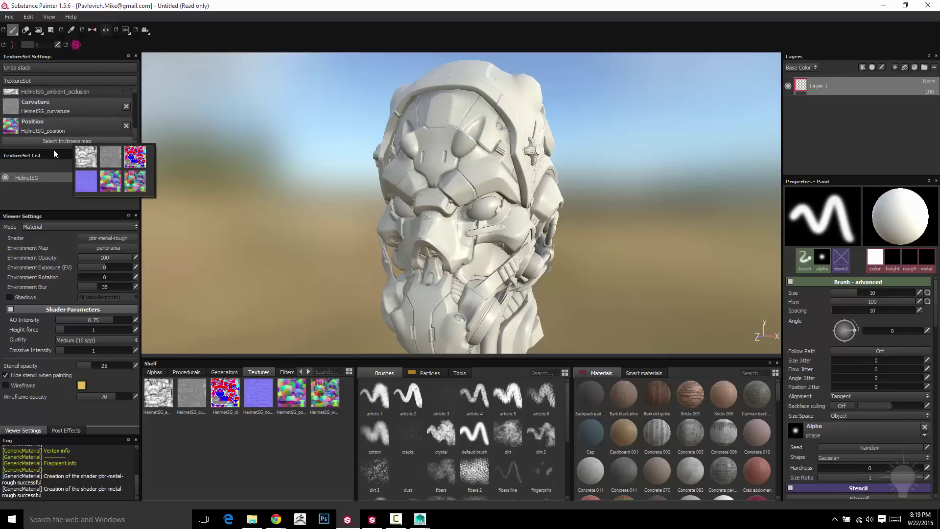
pyautogui.click(54, 149)
pyautogui.moveTo(135, 135); pyautogui.dragTo(137, 104)
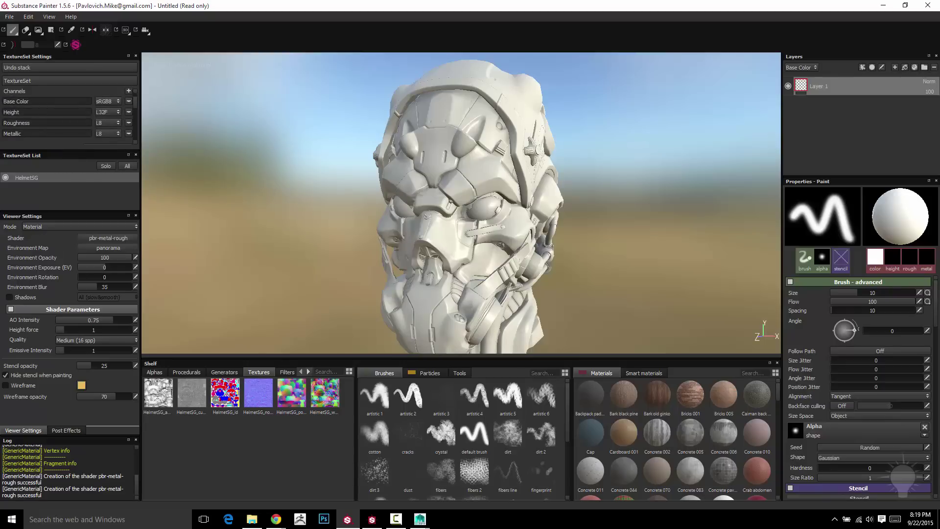
# In Substance Designer, create a 2048 px Physically Based (Metallic/Roughness) New_Graph, then return to Substance Painter.
pyautogui.click(364, 521)
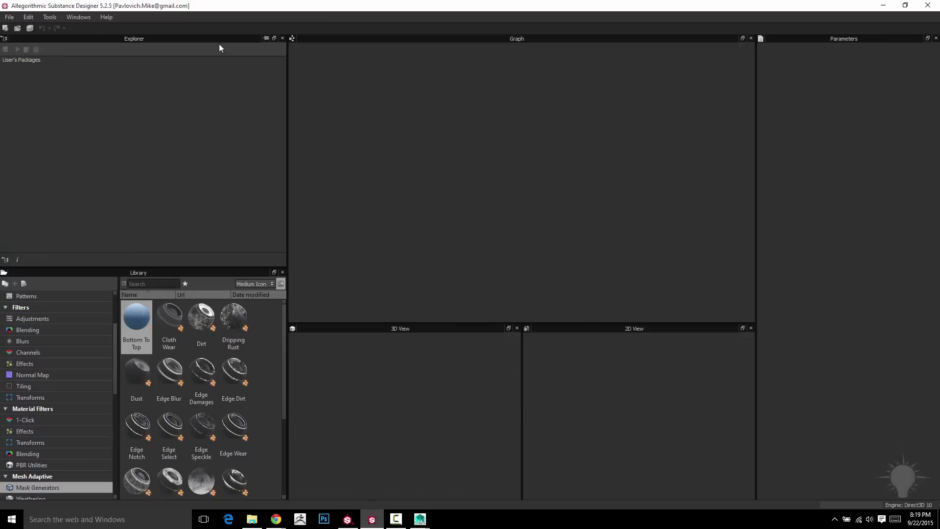
pyautogui.click(9, 17)
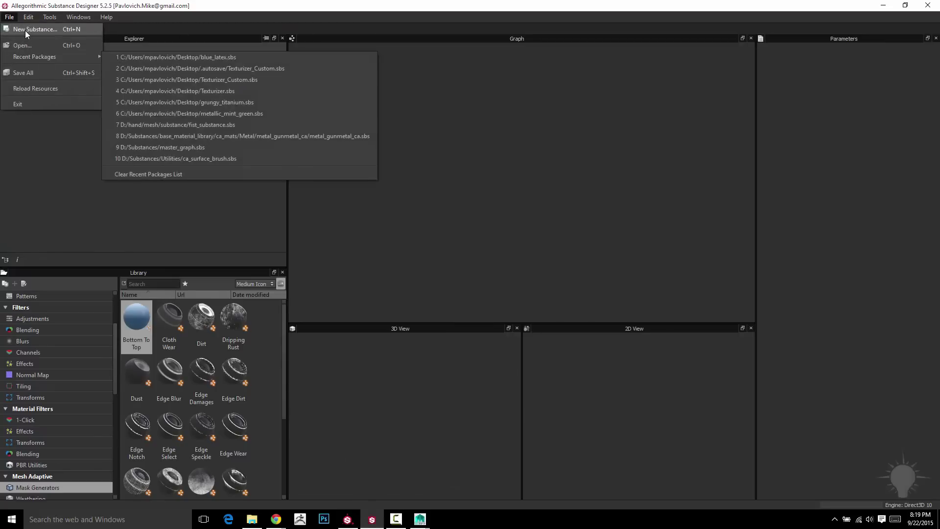
pyautogui.click(25, 29)
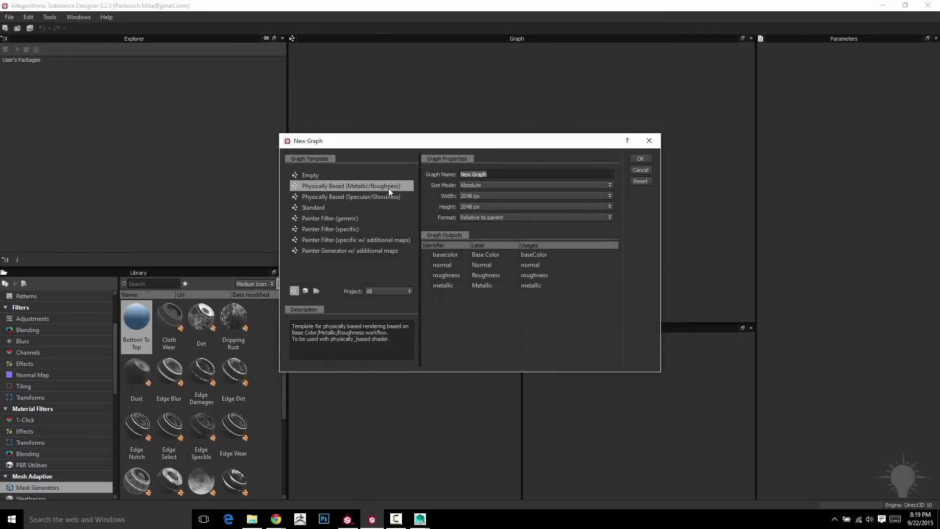
pyautogui.click(640, 158)
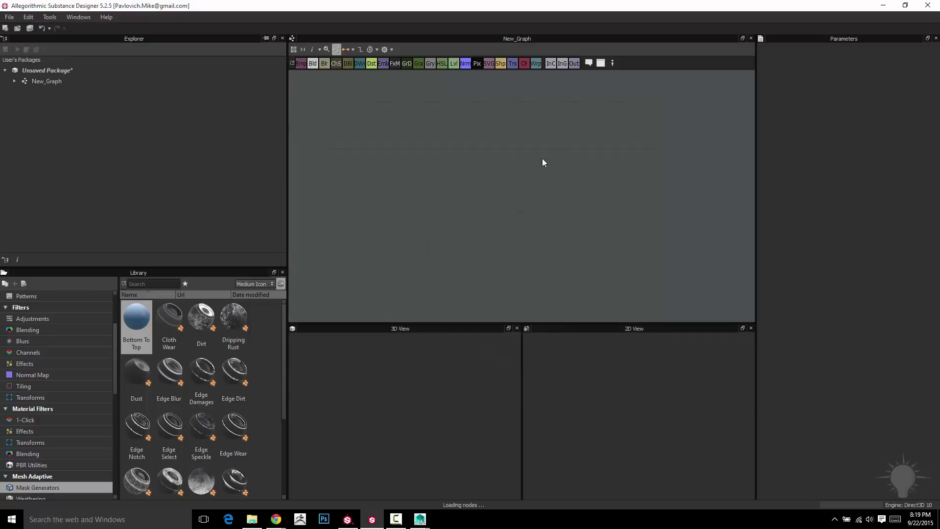
pyautogui.scroll(4, 559, 180)
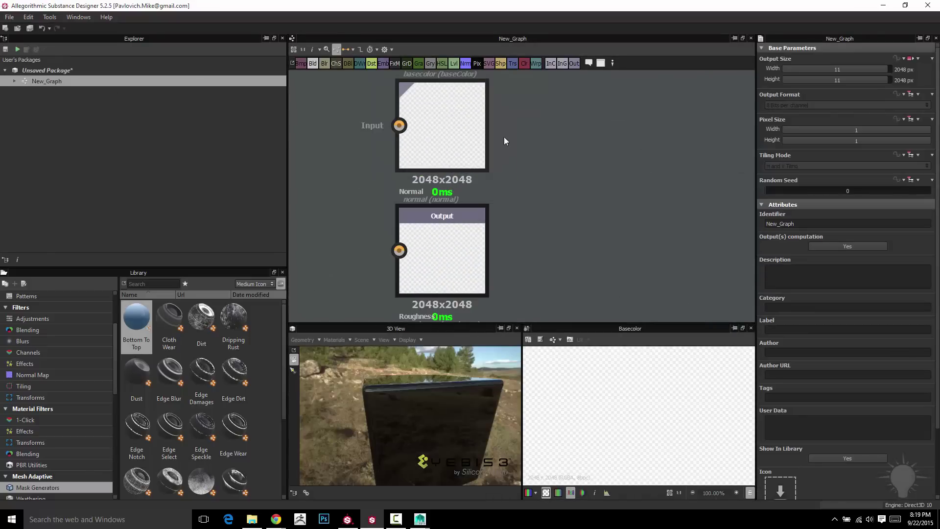
pyautogui.scroll(-4, 509, 142)
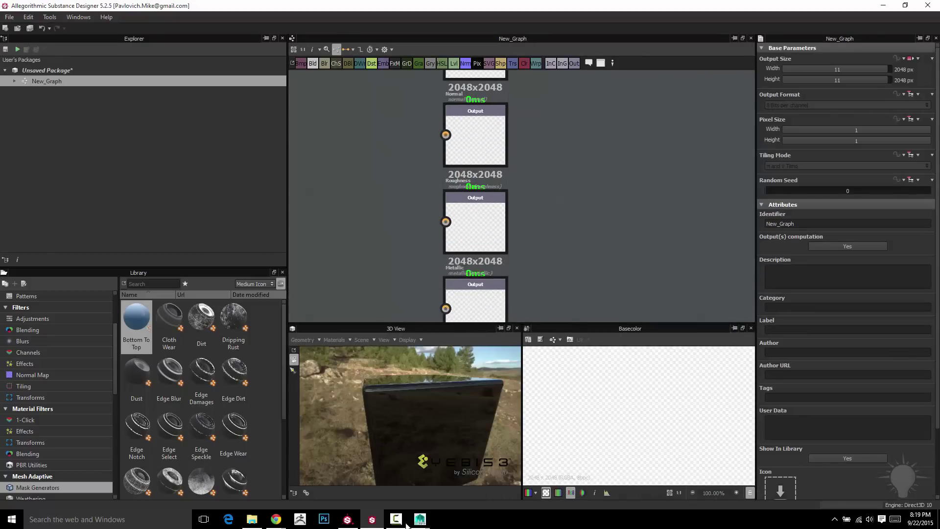
pyautogui.click(348, 519)
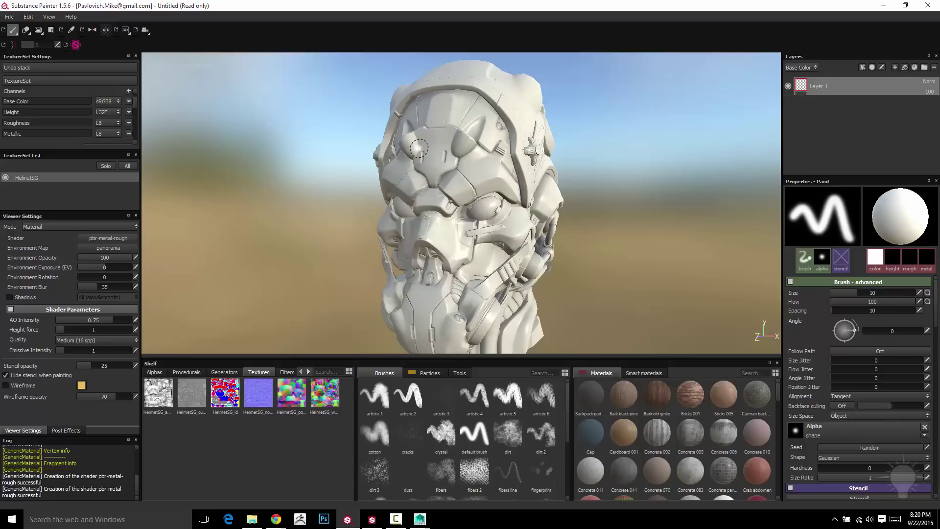
# Orbit the helmet around to a front view in the viewport.
pyautogui.keyDown('alt'); pyautogui.moveTo(560, 130); pyautogui.dragTo(598, 154); pyautogui.keyUp('alt')
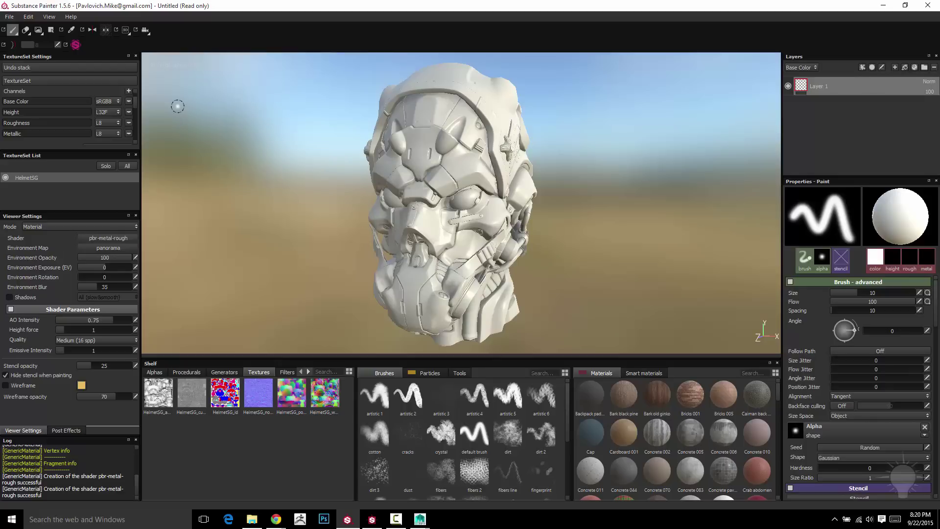
# Add a BaseColor/Metallic/Roughness converter node to New_Graph in Substance Designer, then return to Painter.
pyautogui.click(371, 518)
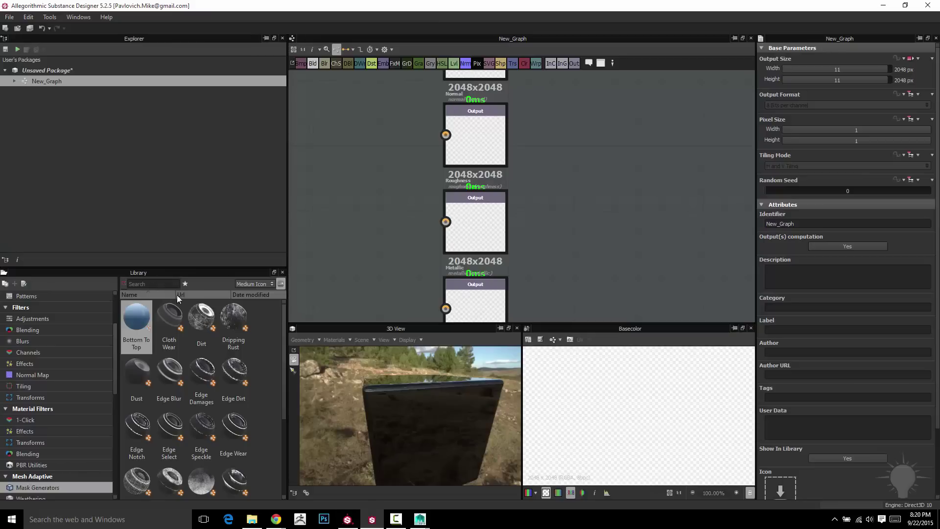
pyautogui.click(166, 285)
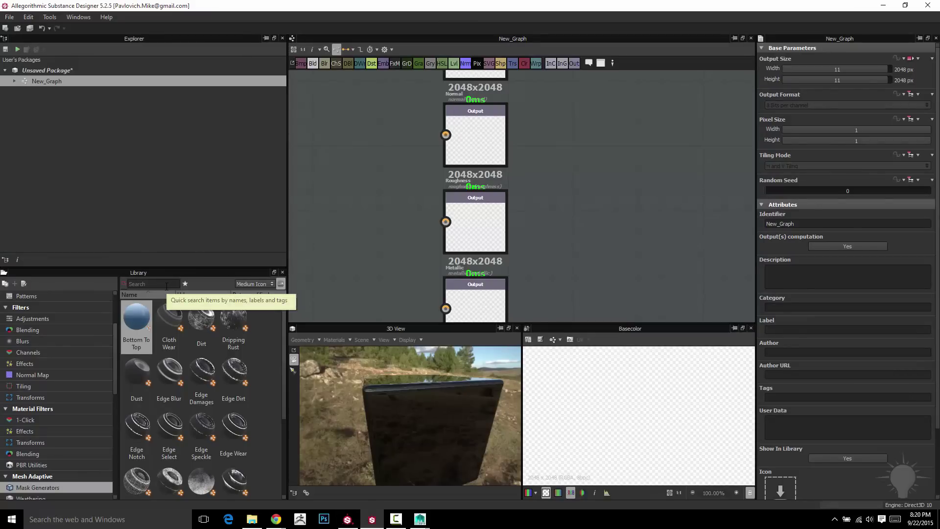
pyautogui.write('pbr')
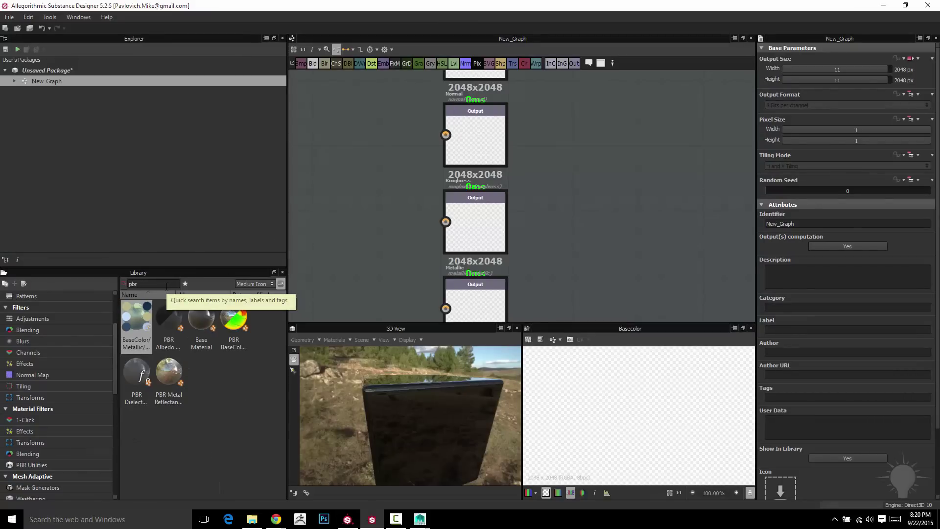
pyautogui.moveTo(138, 323); pyautogui.dragTo(351, 206)
pyautogui.moveTo(351, 206); pyautogui.dragTo(426, 194, button='middle')
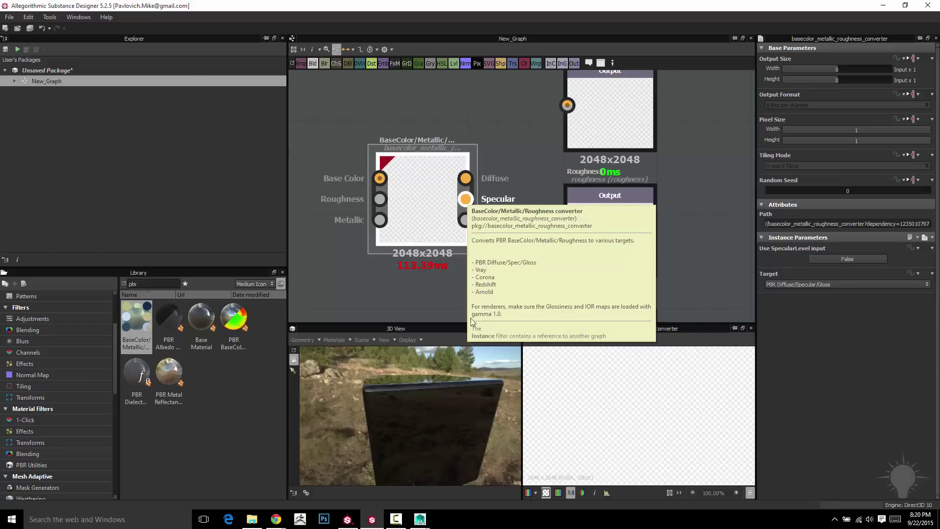
pyautogui.click(372, 519)
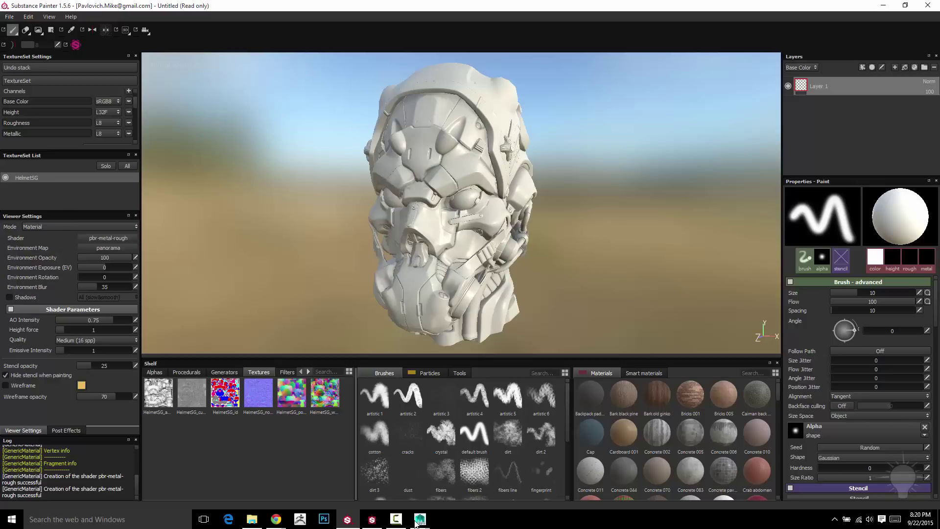
pyautogui.moveTo(420, 519)
pyautogui.click(450, 484)
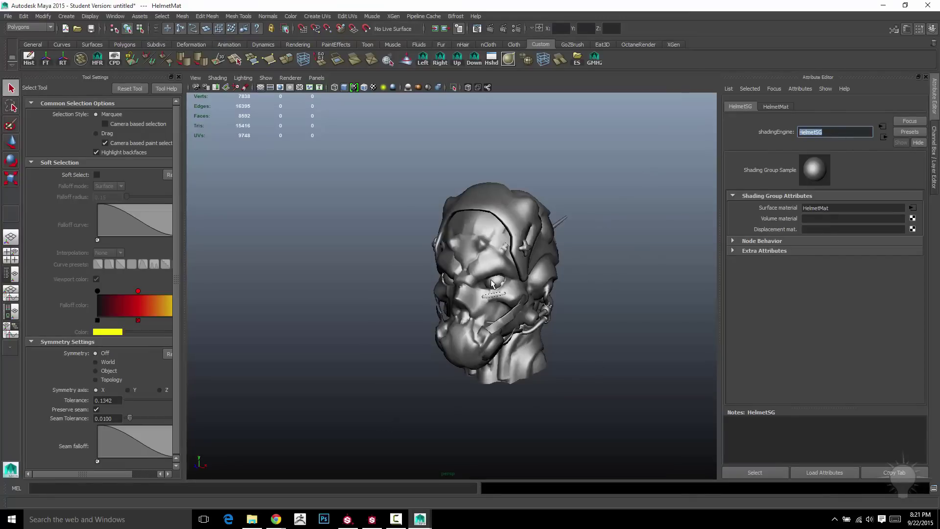
pyautogui.click(347, 519)
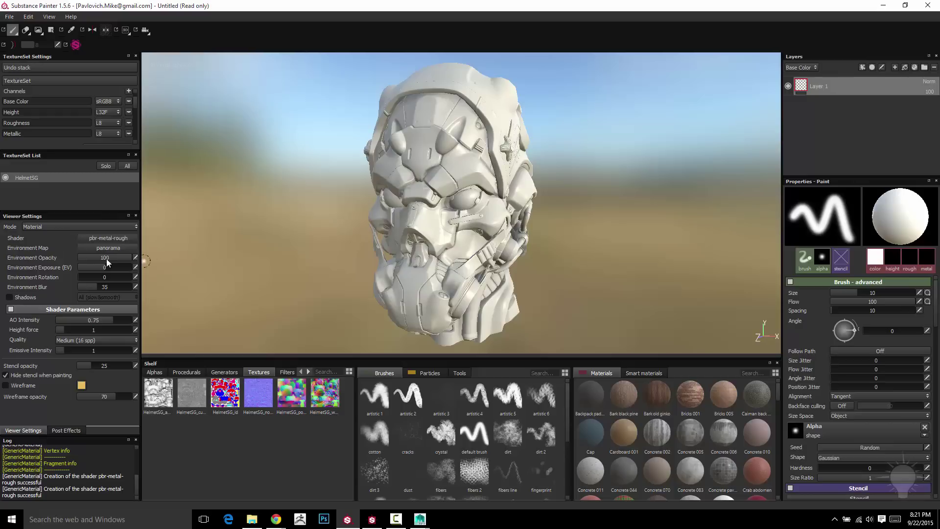
# Light the helmet with the studio environment map, rotated to 25.2.
pyautogui.click(110, 238)
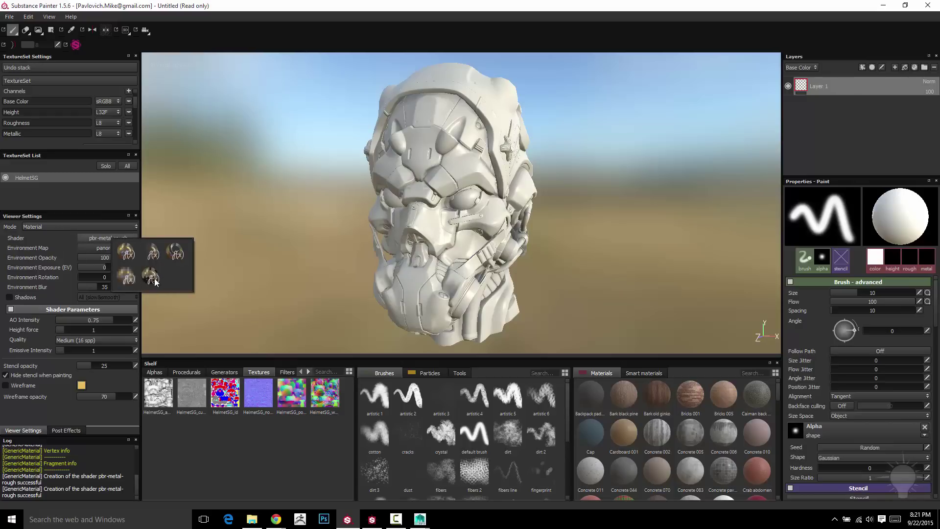
pyautogui.moveTo(181, 255)
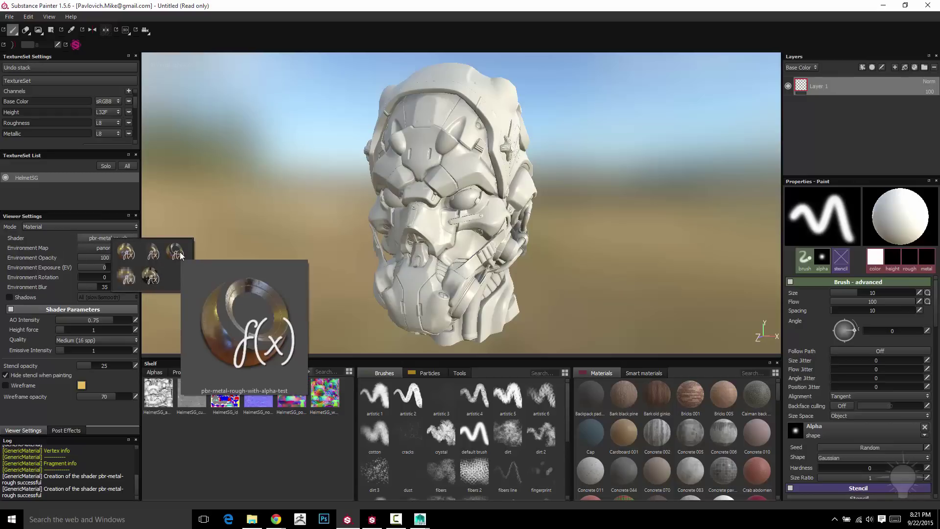
pyautogui.click(55, 240)
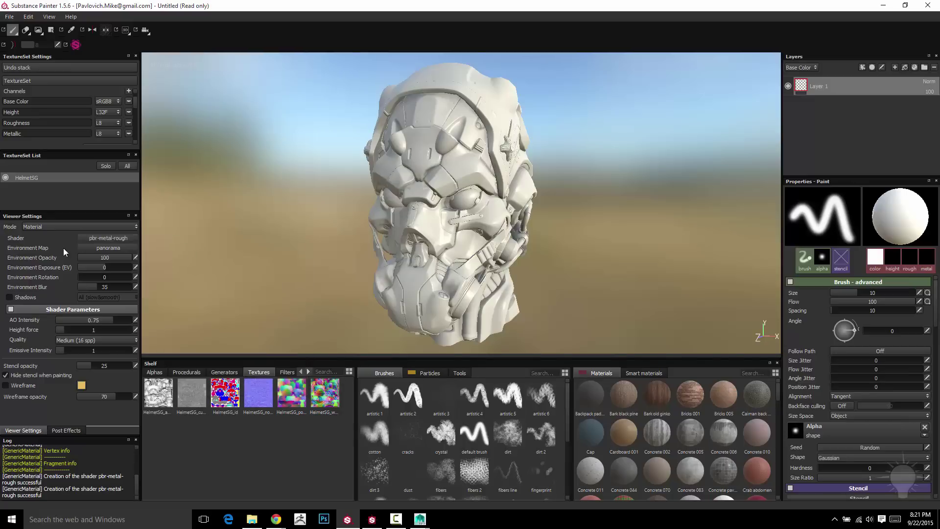
pyautogui.click(114, 250)
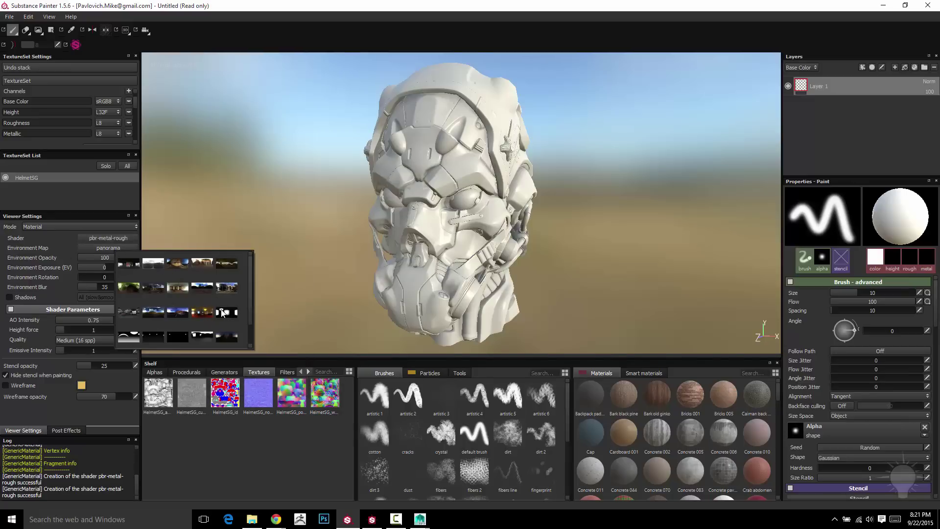
pyautogui.click(221, 312)
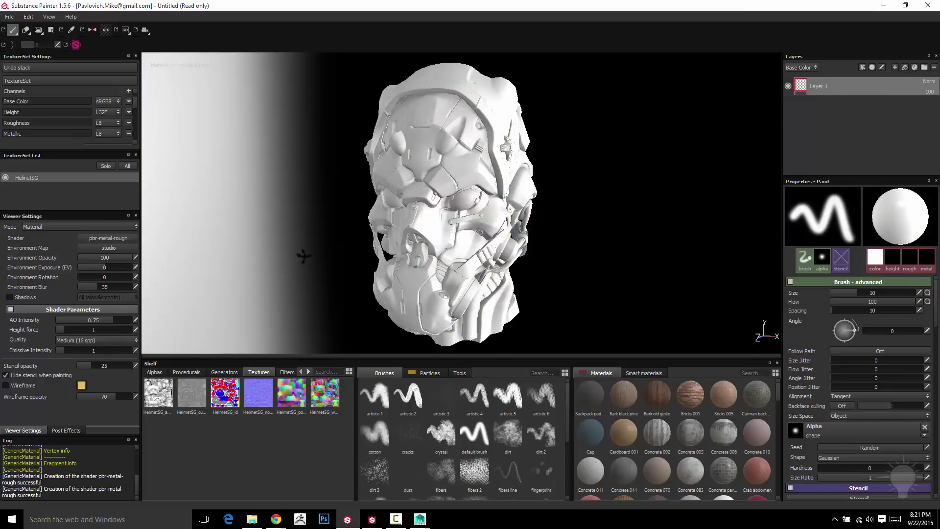
pyautogui.keyDown('shift'); pyautogui.moveTo(313, 259); pyautogui.dragTo(194, 224, button='right'); pyautogui.keyUp('shift')
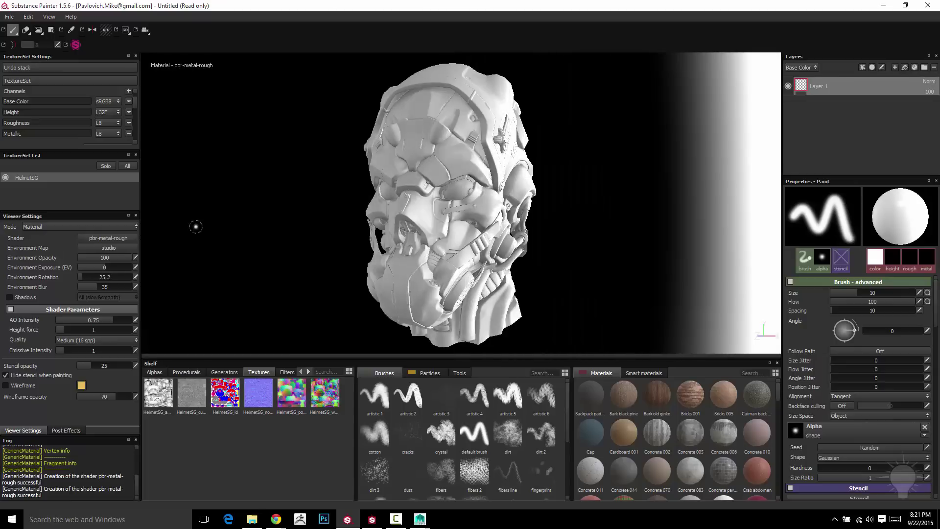
pyautogui.click(101, 247)
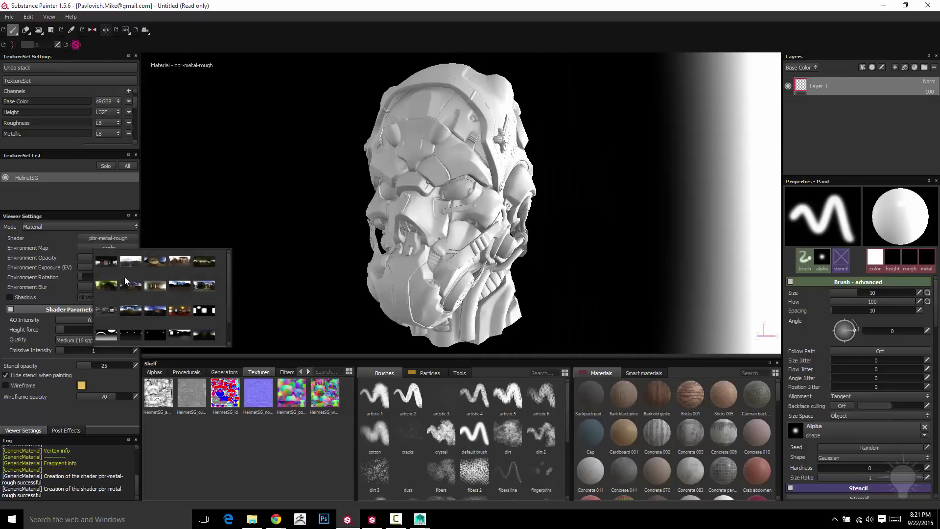
pyautogui.click(107, 312)
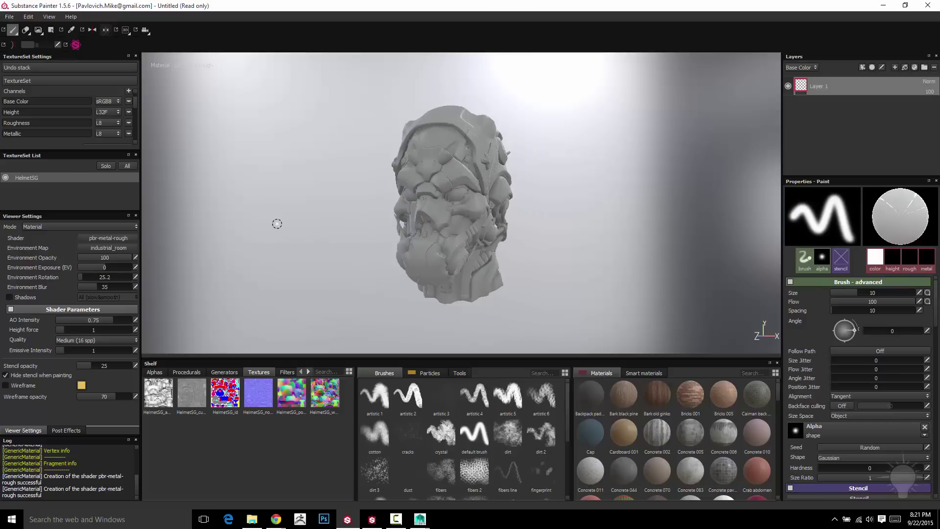
# Use industrial_room lighting with blur 27.52, rotation 7.63 and environment opacity 0.
pyautogui.keyDown('shift'); pyautogui.moveTo(276, 223); pyautogui.dragTo(404, 151, button='right'); pyautogui.keyUp('shift')
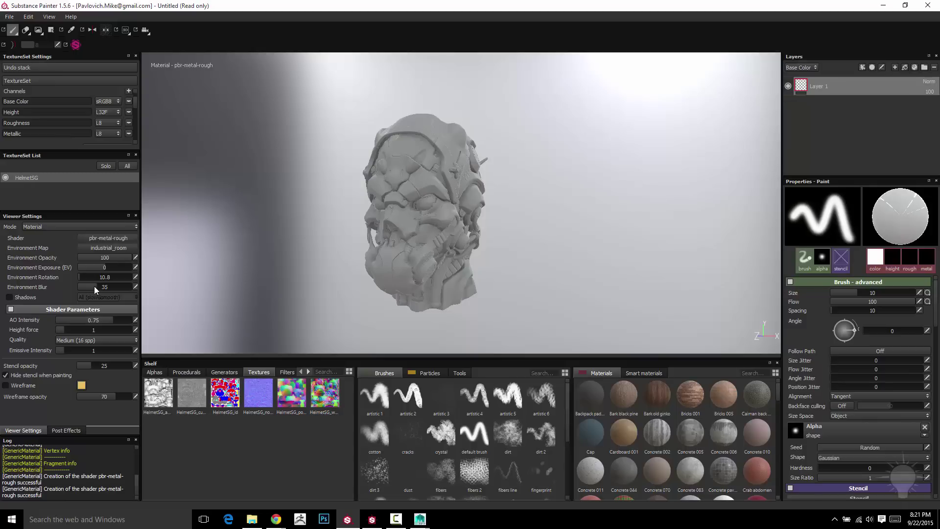
pyautogui.moveTo(92, 287); pyautogui.dragTo(80, 287)
pyautogui.keyDown('shift'); pyautogui.moveTo(253, 220); pyautogui.dragTo(343, 247, button='right'); pyautogui.keyUp('shift')
pyautogui.moveTo(276, 184)
pyautogui.keyDown('shift'); pyautogui.mouseDown(button='right')
pyautogui.moveTo(421, 203)
pyautogui.moveTo(220, 201)
pyautogui.moveTo(314, 197)
pyautogui.moveTo(235, 210)
pyautogui.moveTo(162, 245)
pyautogui.mouseUp(button='right'); pyautogui.keyUp('shift')
pyautogui.moveTo(103, 277)
pyautogui.mouseDown()
pyautogui.moveTo(112, 277)
pyautogui.moveTo(93, 289)
pyautogui.mouseUp()
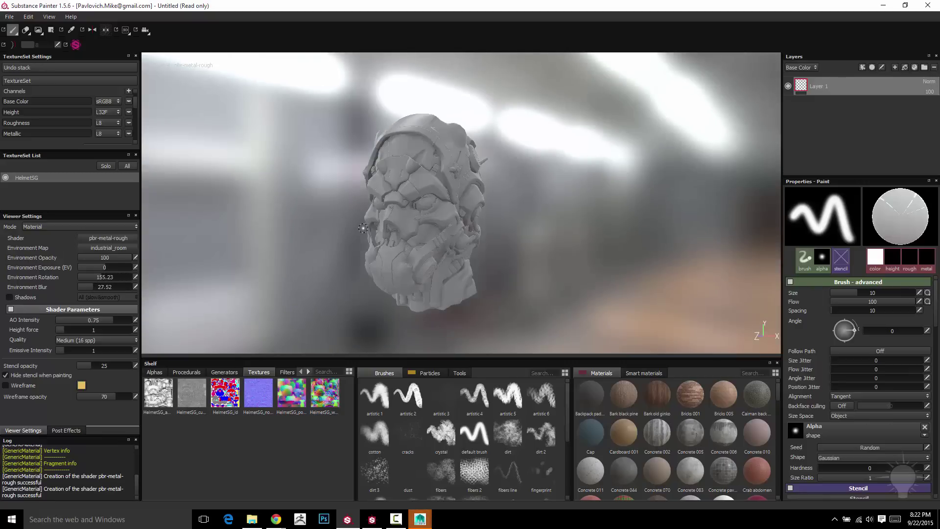
pyautogui.keyDown('shift'); pyautogui.moveTo(319, 225); pyautogui.dragTo(226, 234, button='right'); pyautogui.keyUp('shift')
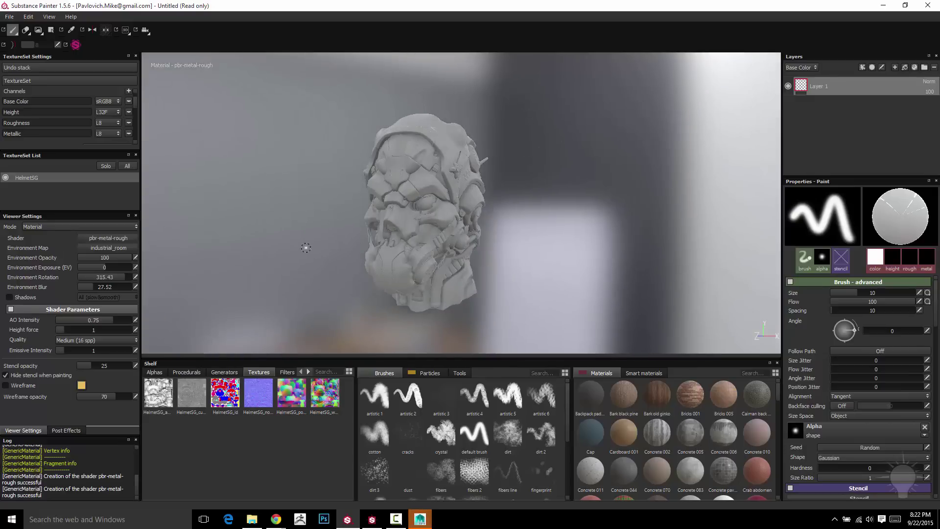
pyautogui.moveTo(124, 257); pyautogui.dragTo(72, 256)
pyautogui.moveTo(260, 215)
pyautogui.keyDown('shift'); pyautogui.mouseDown(button='right')
pyautogui.moveTo(254, 224)
pyautogui.moveTo(315, 237)
pyautogui.moveTo(269, 203)
pyautogui.mouseUp(button='right'); pyautogui.keyUp('shift')
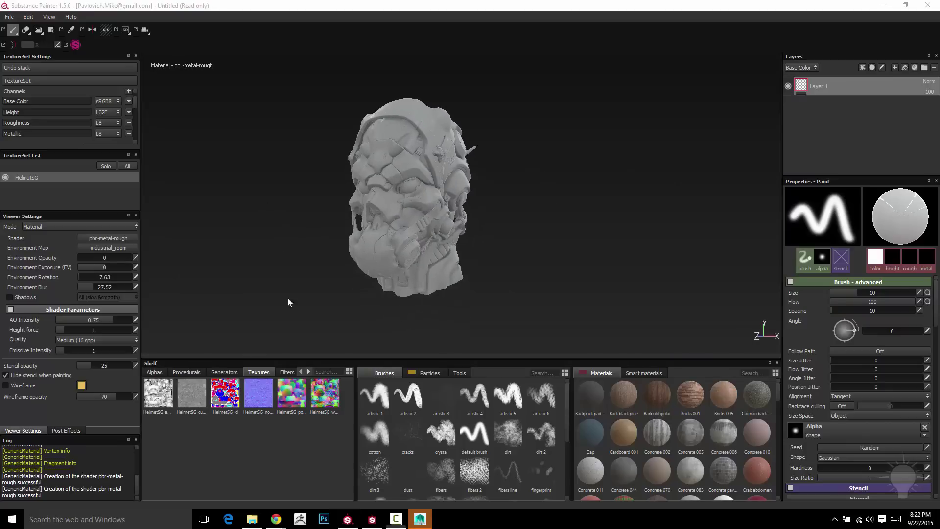
# Enable shadows and switch to bonifacio_street lighting, rotated to 284.83.
pyautogui.click(11, 297)
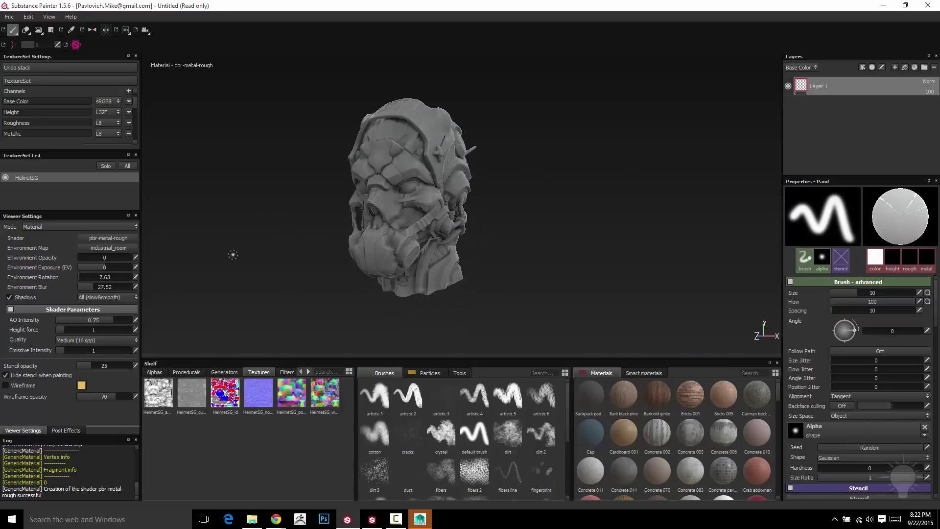
pyautogui.moveTo(264, 229)
pyautogui.keyDown('shift'); pyautogui.mouseDown(button='right')
pyautogui.moveTo(315, 225)
pyautogui.moveTo(155, 228)
pyautogui.mouseUp(button='right'); pyautogui.keyUp('shift')
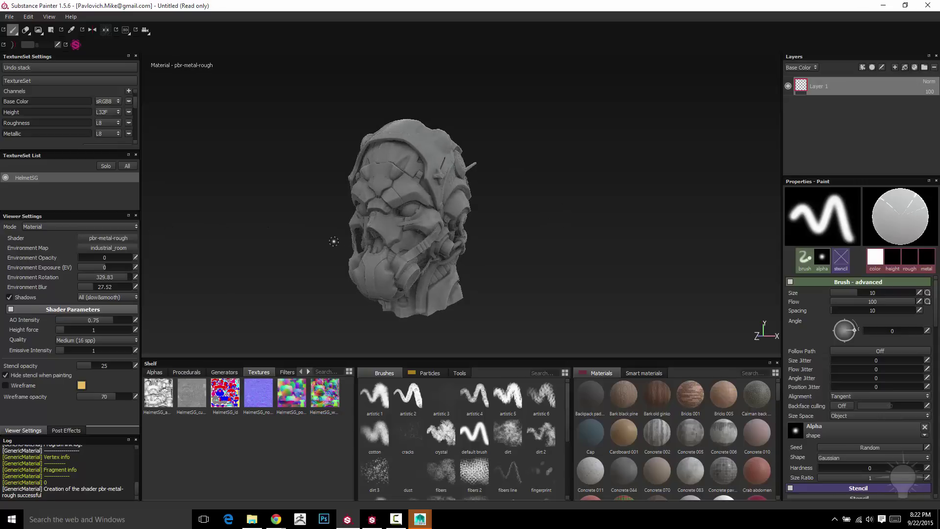
pyautogui.click(103, 247)
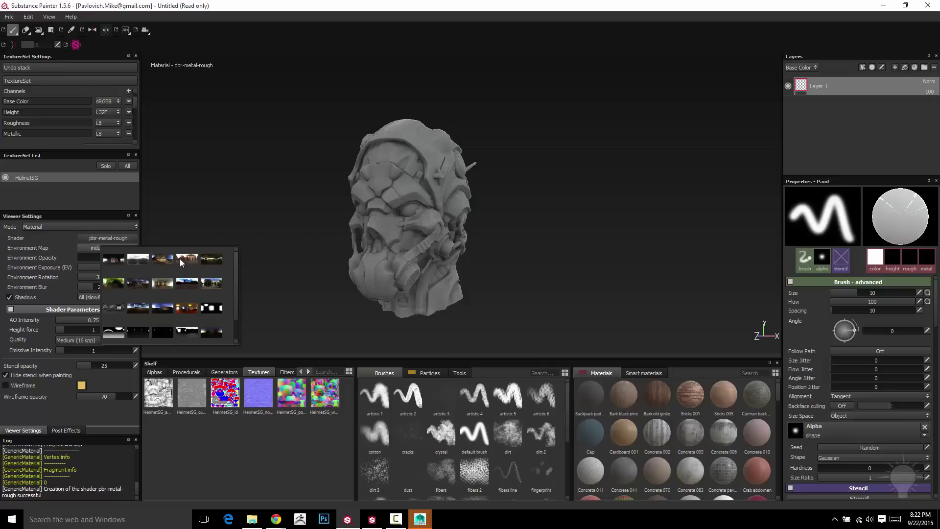
pyautogui.keyDown('alt'); pyautogui.moveTo(580, 185); pyautogui.dragTo(556, 171); pyautogui.keyUp('alt')
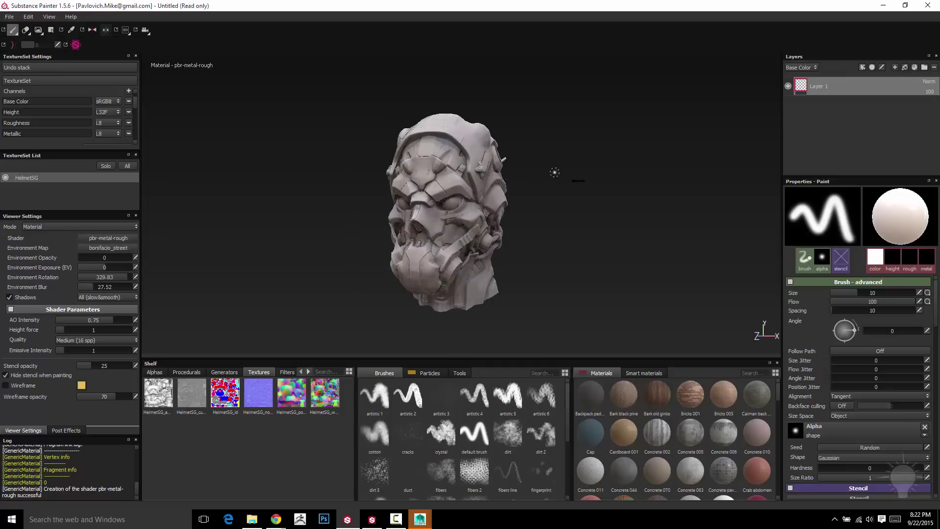
pyautogui.keyDown('shift'); pyautogui.moveTo(555, 172); pyautogui.dragTo(627, 186, button='right'); pyautogui.keyUp('shift')
pyautogui.keyDown('alt'); pyautogui.moveTo(627, 186); pyautogui.dragTo(598, 199); pyautogui.keyUp('alt')
pyautogui.keyDown('alt'); pyautogui.moveTo(275, 228); pyautogui.dragTo(382, 191); pyautogui.keyUp('alt')
# Turn shadows back off and raise AO Intensity to 0.81.
pyautogui.click(10, 299)
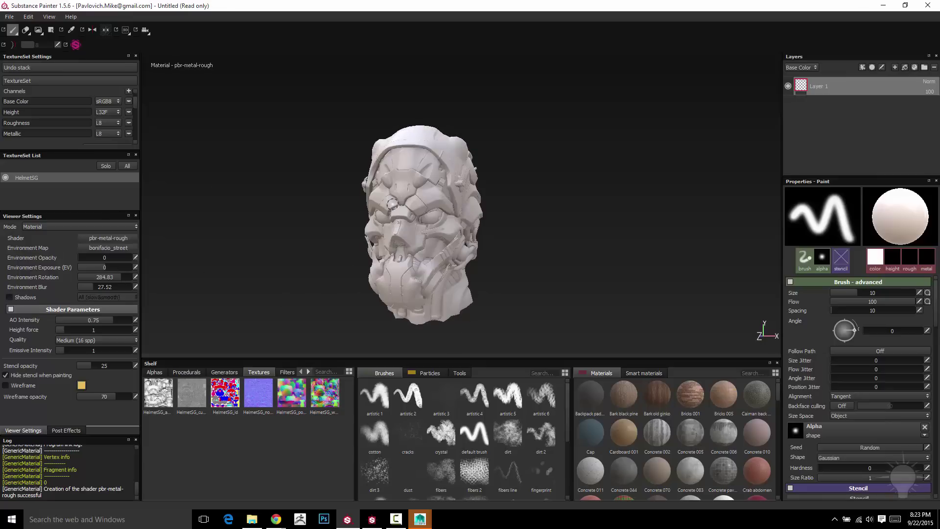
pyautogui.keyDown('alt'); pyautogui.moveTo(294, 203); pyautogui.dragTo(295, 203); pyautogui.keyUp('alt')
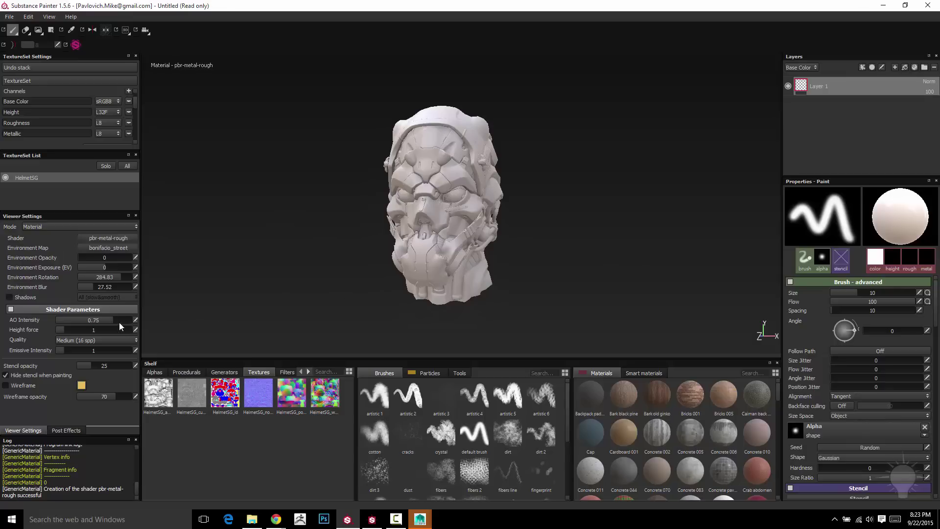
pyautogui.moveTo(104, 322)
pyautogui.mouseDown()
pyautogui.moveTo(69, 322)
pyautogui.moveTo(119, 327)
pyautogui.moveTo(102, 330)
pyautogui.mouseUp()
pyautogui.moveTo(135, 102); pyautogui.dragTo(131, 126)
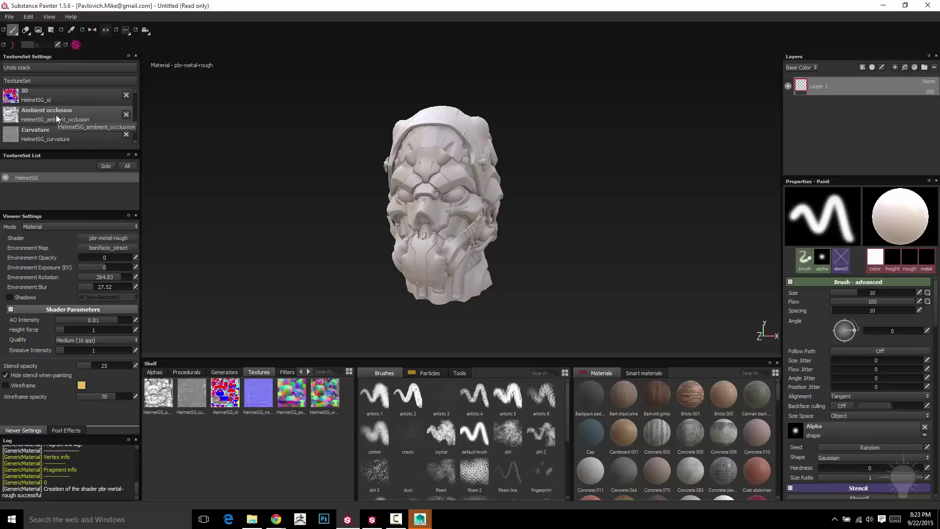
pyautogui.moveTo(134, 125); pyautogui.dragTo(136, 98)
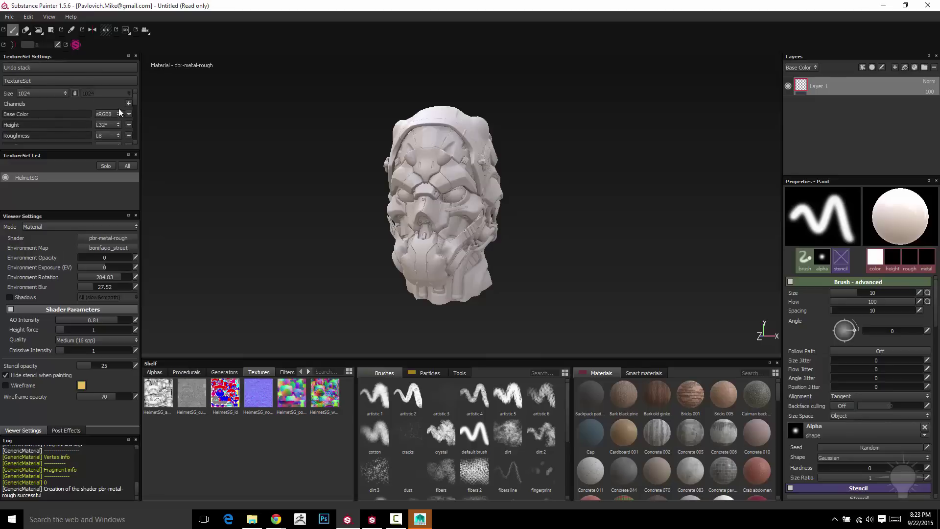
pyautogui.click(130, 104)
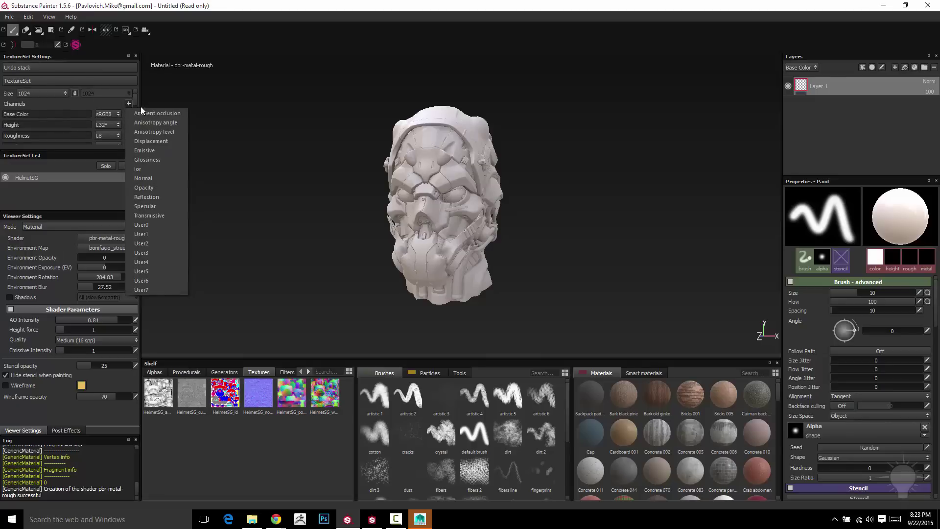
pyautogui.click(570, 107)
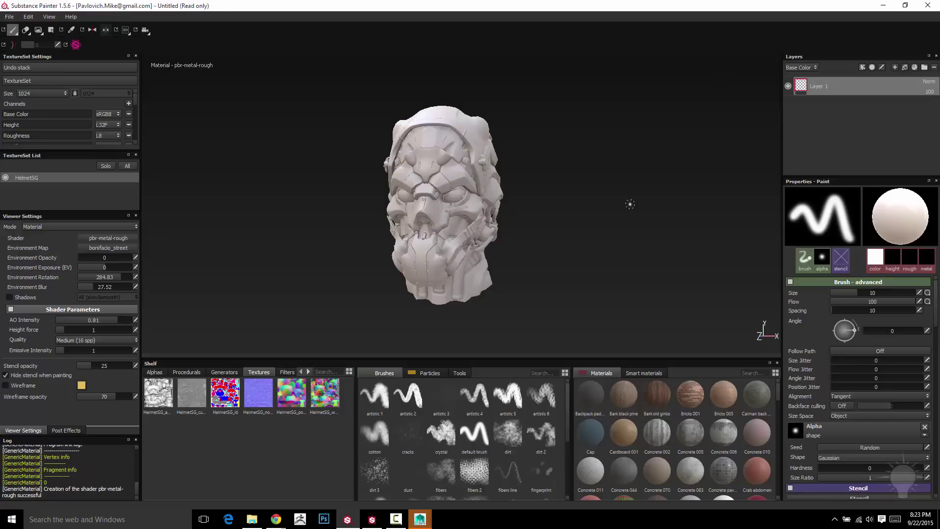
pyautogui.keyDown('alt'); pyautogui.moveTo(606, 208); pyautogui.dragTo(563, 211); pyautogui.keyUp('alt')
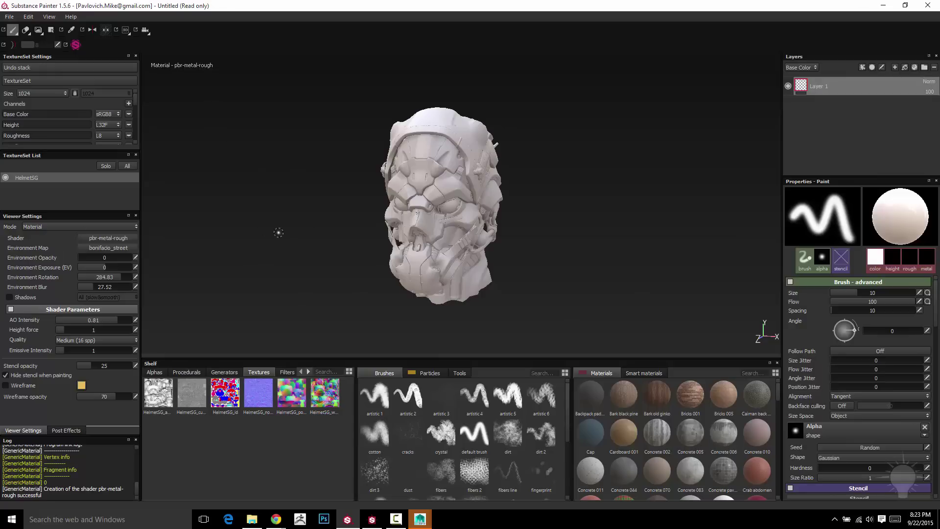
pyautogui.moveTo(286, 231)
pyautogui.keyDown('alt'); pyautogui.mouseDown()
pyautogui.moveTo(272, 210)
pyautogui.moveTo(284, 234)
pyautogui.mouseUp(); pyautogui.keyUp('alt')
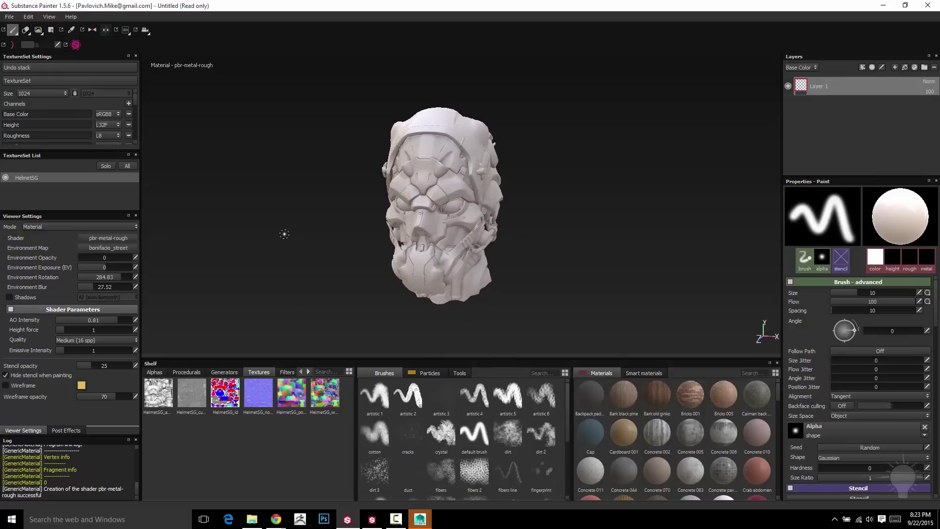
pyautogui.click(6, 387)
pyautogui.click(6, 387)
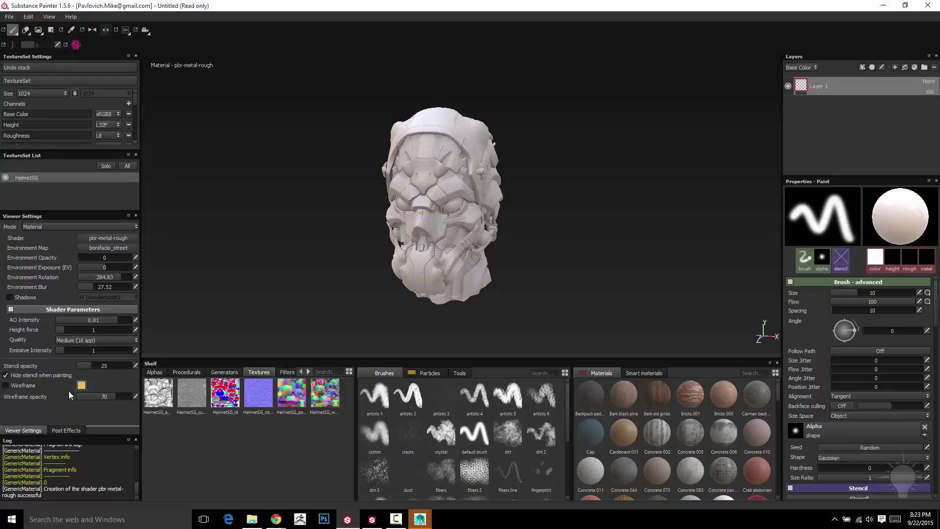
pyautogui.click(66, 430)
pyautogui.click(19, 429)
pyautogui.moveTo(586, 171)
pyautogui.keyDown('alt'); pyautogui.mouseDown()
pyautogui.moveTo(565, 152)
pyautogui.moveTo(574, 157)
pyautogui.mouseUp(); pyautogui.keyUp('alt')
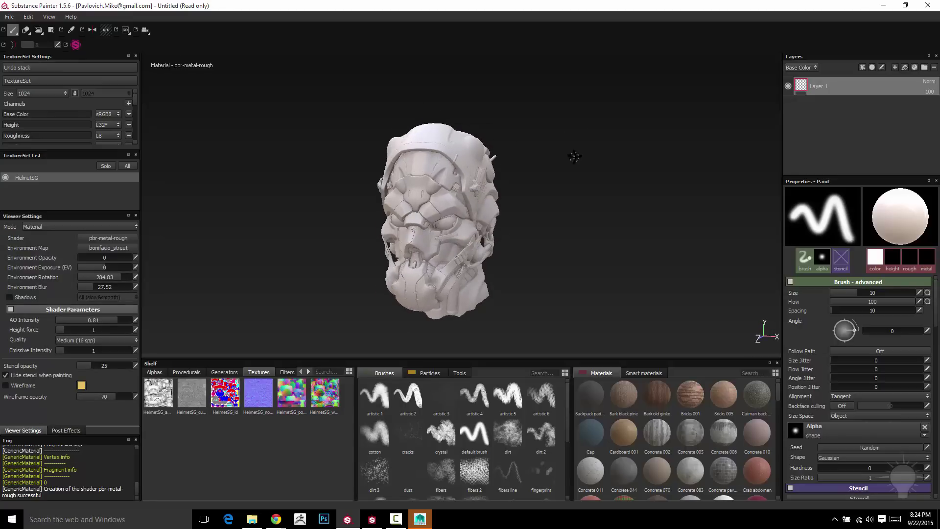